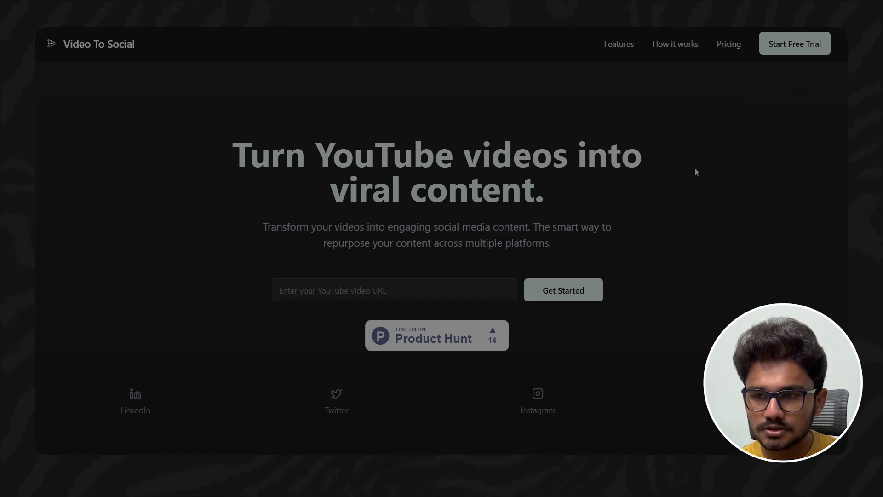
- Start the free trial of Video To Social and sign in with the Google account
left_click(786, 52)
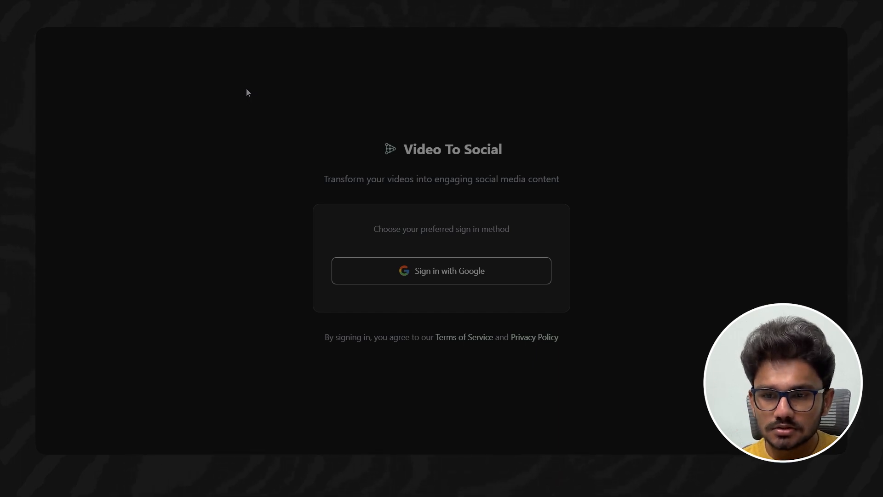
left_click(442, 274)
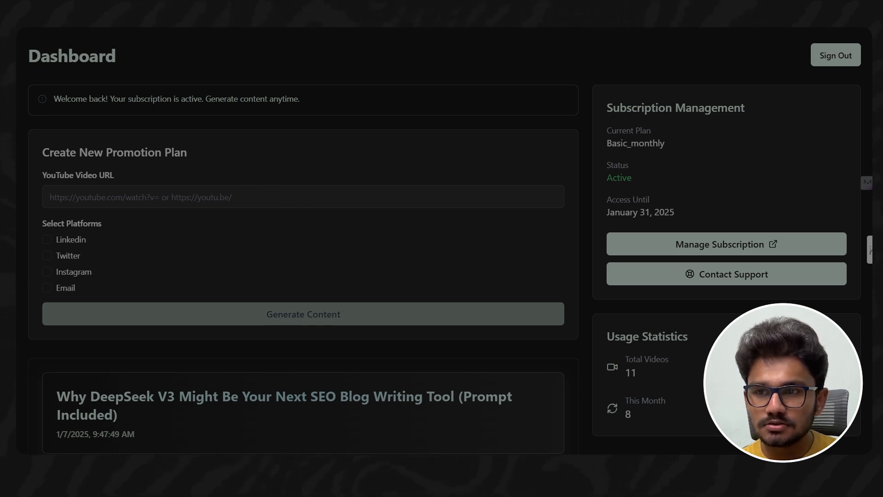
- Copy the share link of the YouTube video "What I Wish I Knew Before Getting My First Client" and enter it as the promotion plan's video URL
key("ctrl+Tab")
scroll(628, 252, "down", 1)
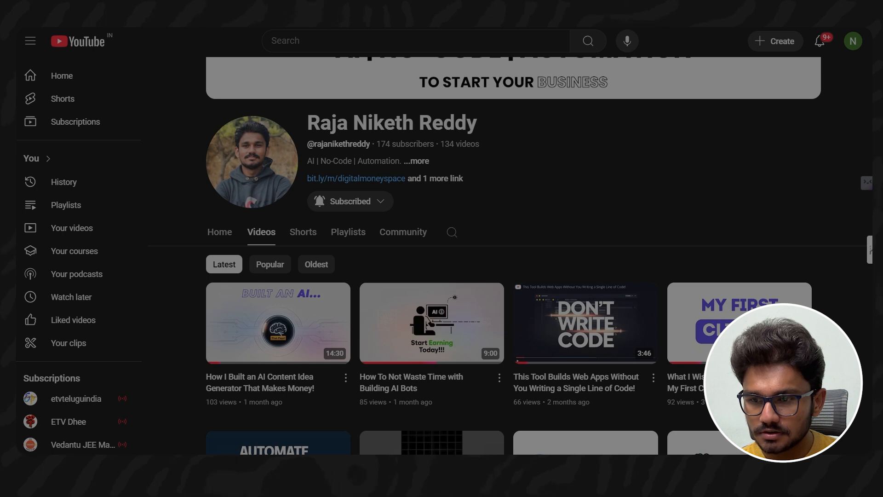
left_click(807, 377)
left_click(710, 348)
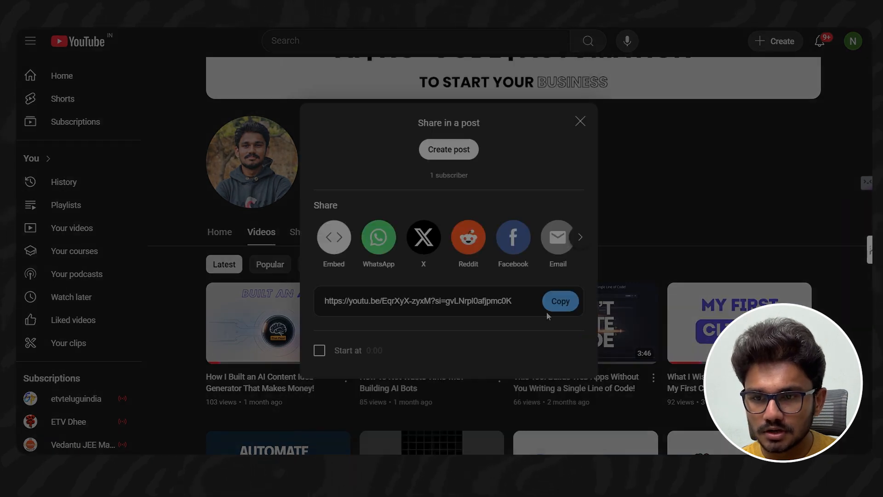
left_click(557, 301)
key("ctrl+Tab")
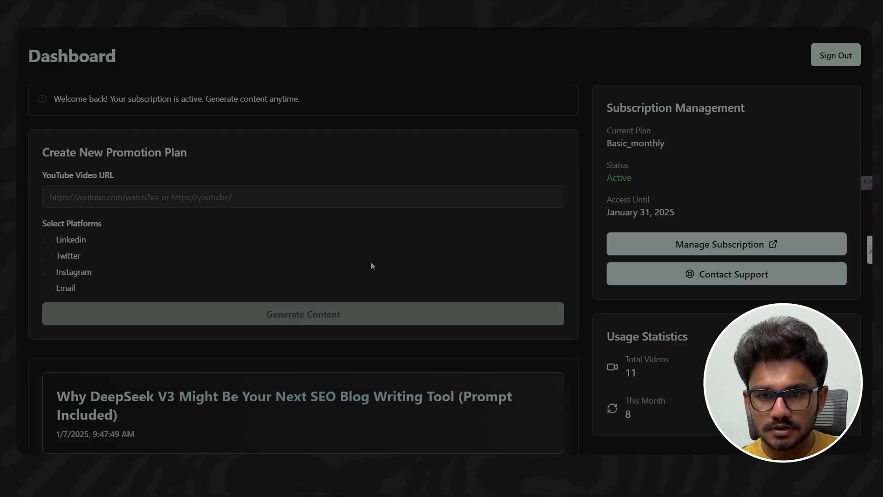
left_click(249, 200)
key("ctrl+v")
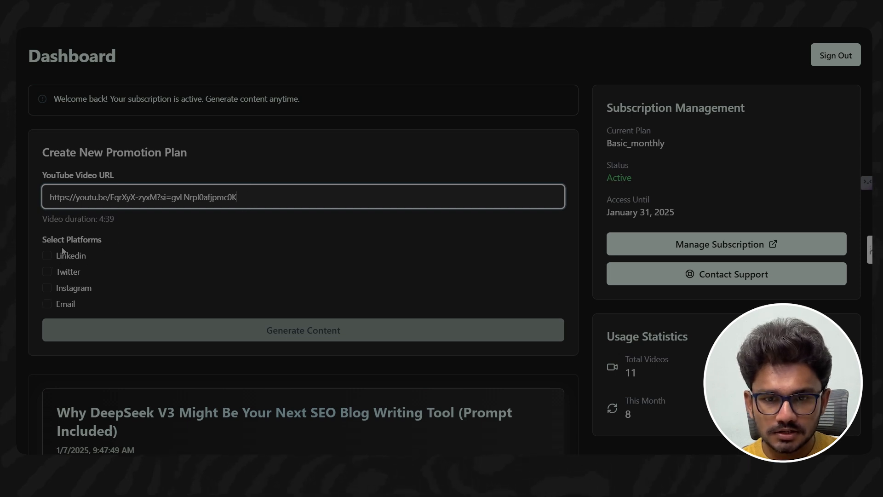
- Select Linkedin, Twitter and Email as platforms and generate the promotion plan for the video
left_click(48, 256)
left_click(48, 272)
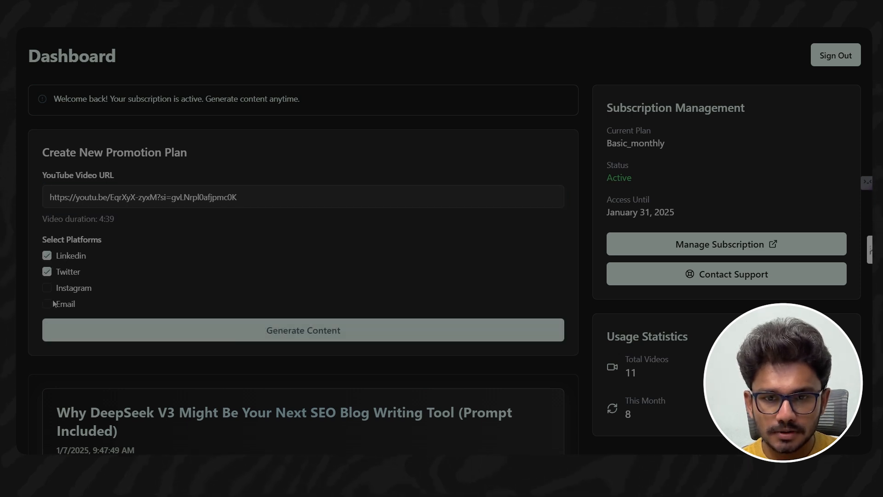
left_click(47, 304)
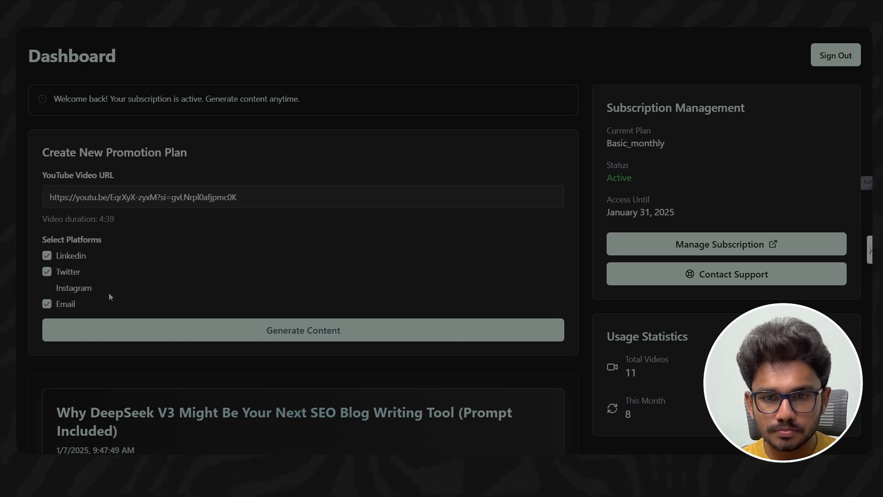
scroll(265, 294, "down", 1)
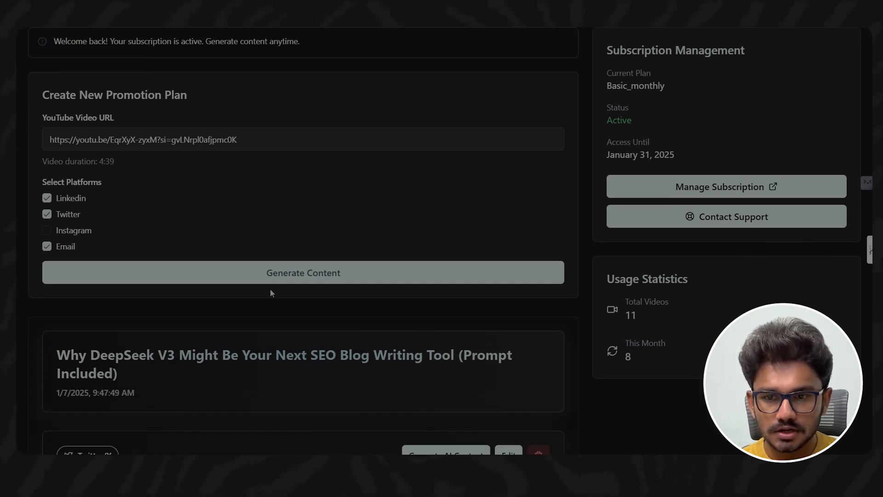
left_click(305, 281)
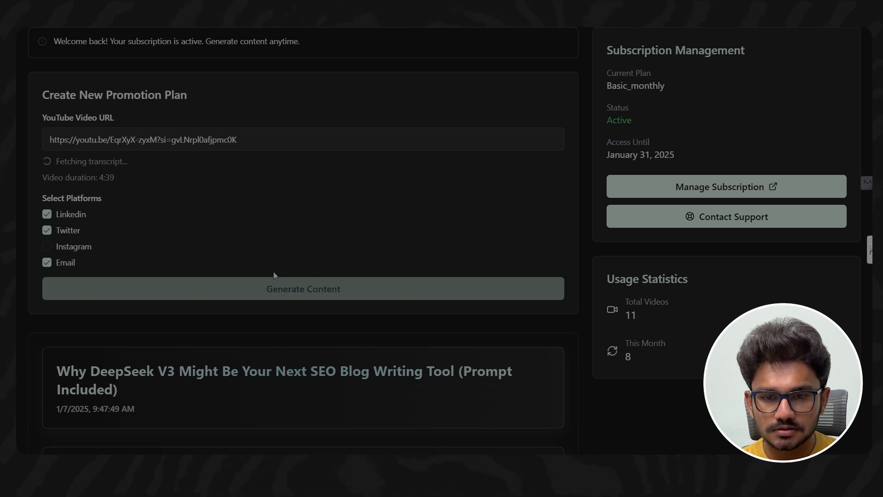
- Generate the AI email content for "What I Wish I Knew Before Getting My First Client" and read through it
scroll(268, 294, "down", 2)
scroll(270, 294, "down", 3)
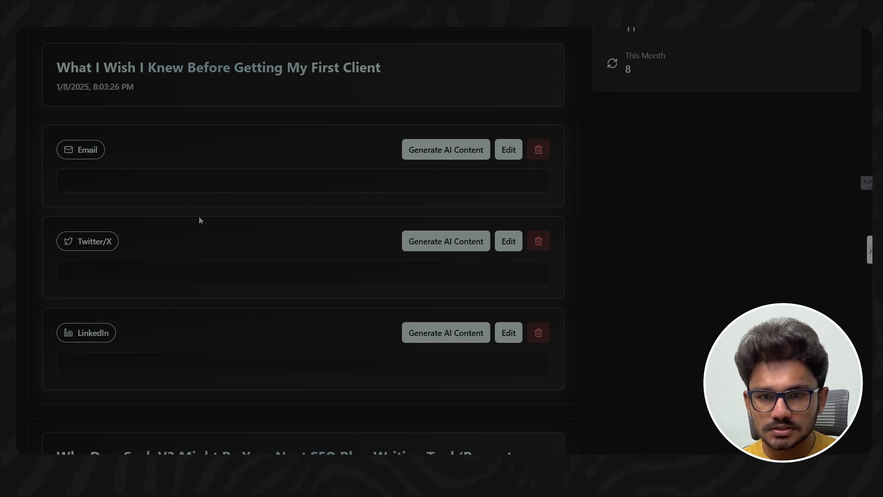
left_click(420, 154)
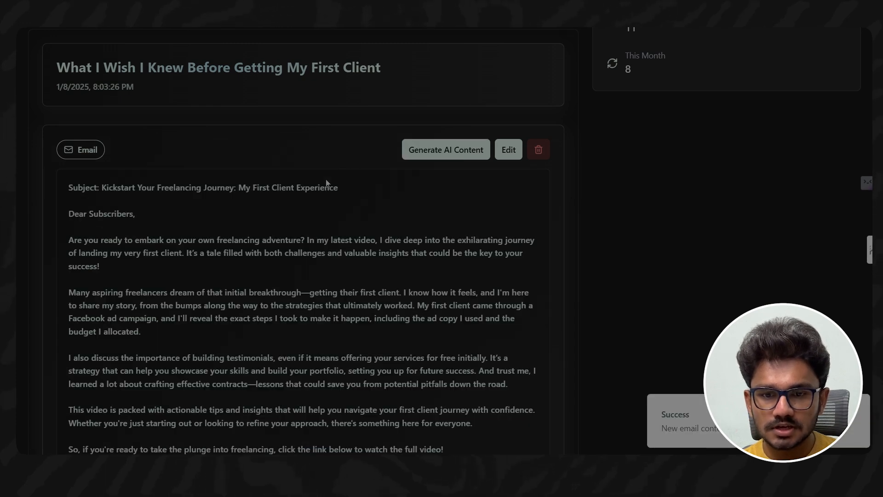
scroll(254, 216, "down", 1)
scroll(285, 304, "down", 1)
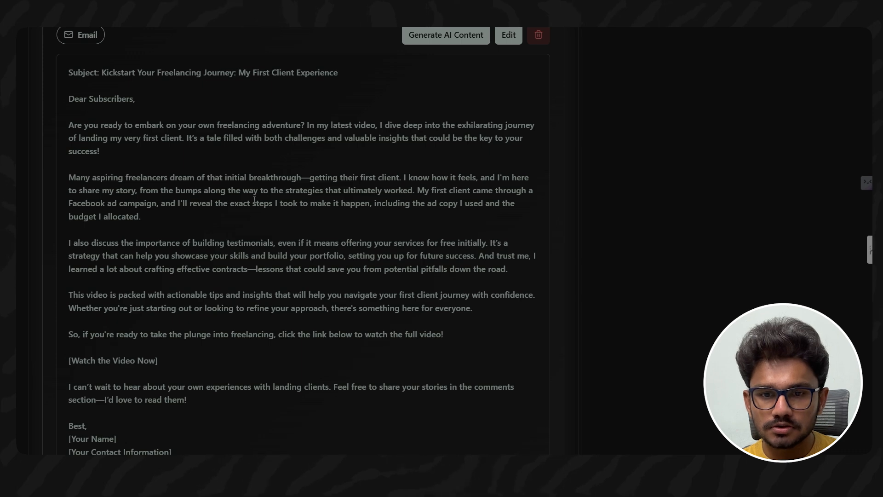
- Generate the AI Twitter/X content for the same video and read through the thread
scroll(254, 199, "down", 4)
scroll(313, 266, "down", 1)
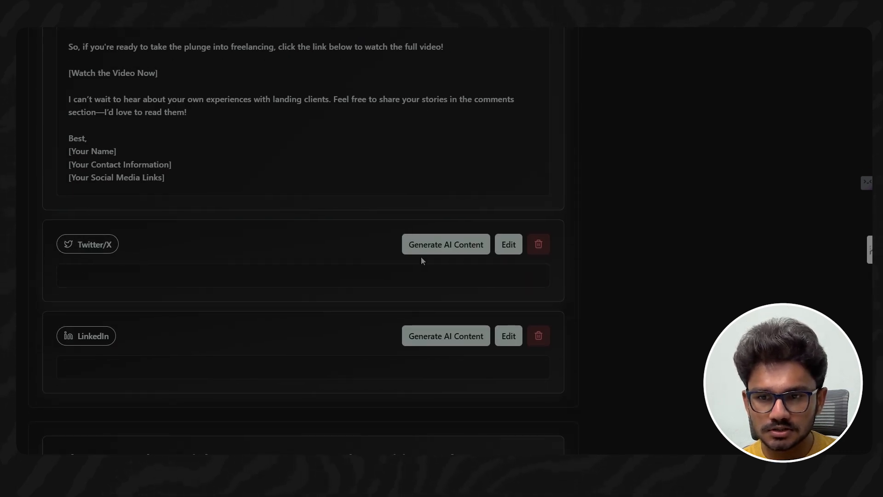
left_click(443, 244)
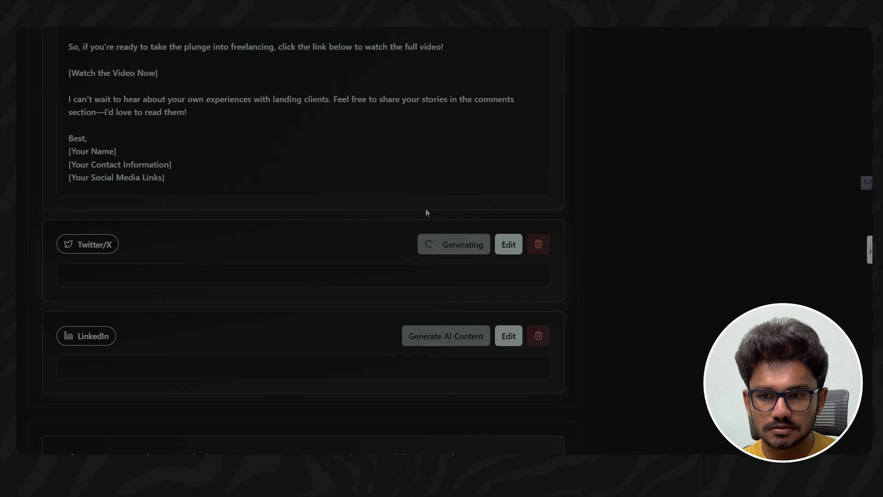
scroll(245, 126, "down", 3)
scroll(245, 126, "up", 1)
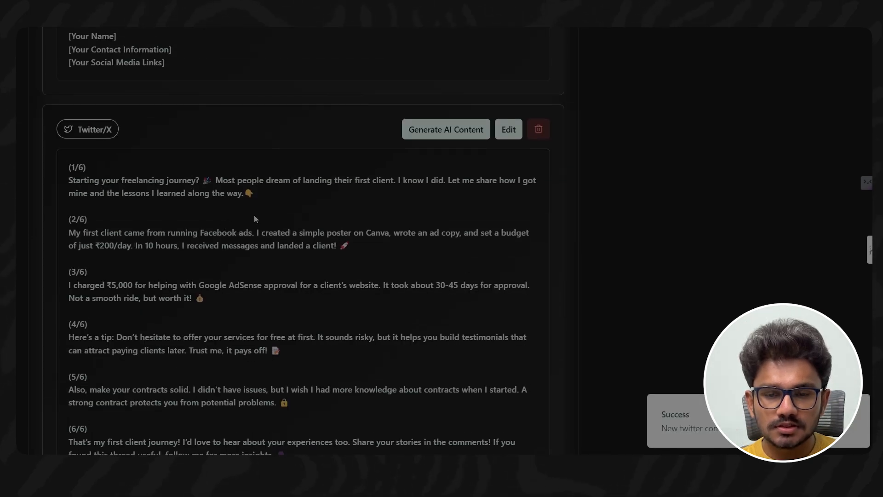
scroll(243, 216, "down", 1)
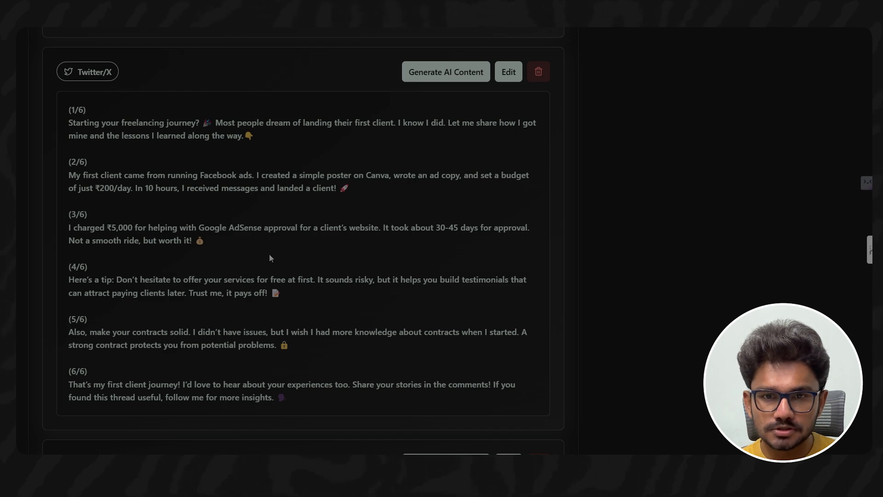
- Generate the AI LinkedIn content for the same video and read through the post
scroll(434, 201, "down", 1)
scroll(434, 201, "down", 3)
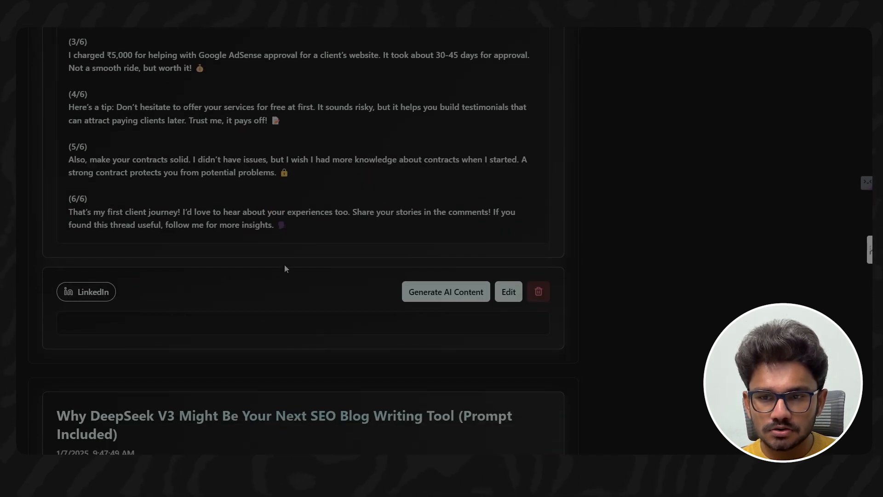
left_click(462, 290)
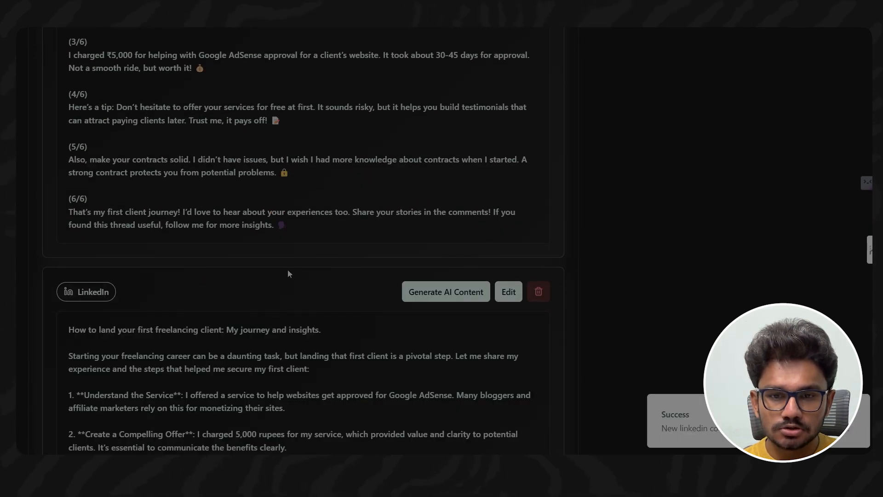
scroll(288, 274, "down", 4)
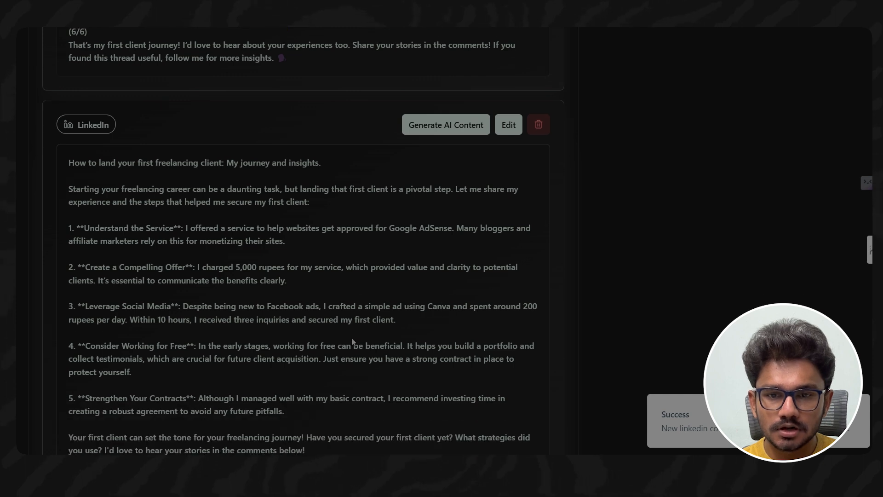
scroll(352, 342, "up", 5)
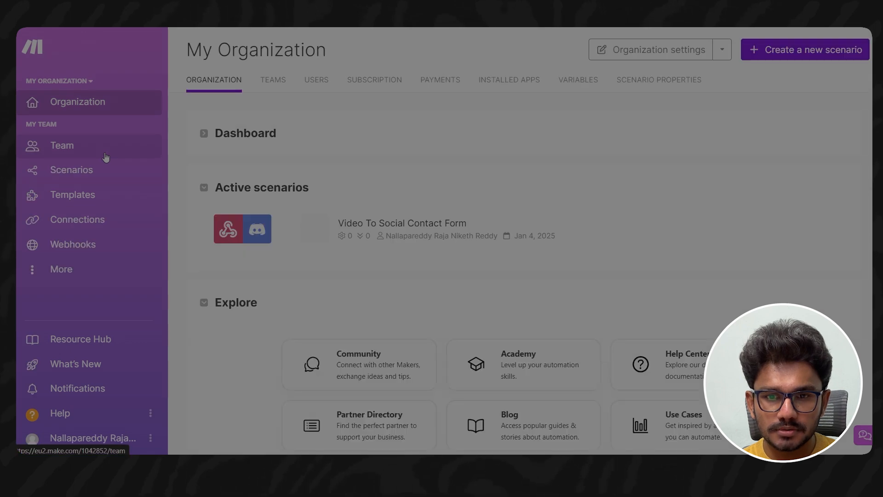
- Switch to Make, create a new scenario and choose Google Sheets as the app for its first module
left_click(80, 176)
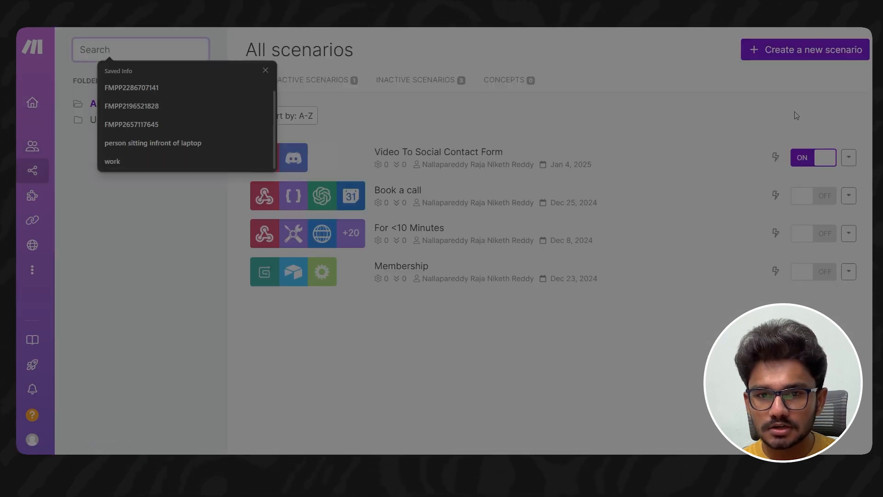
left_click(785, 51)
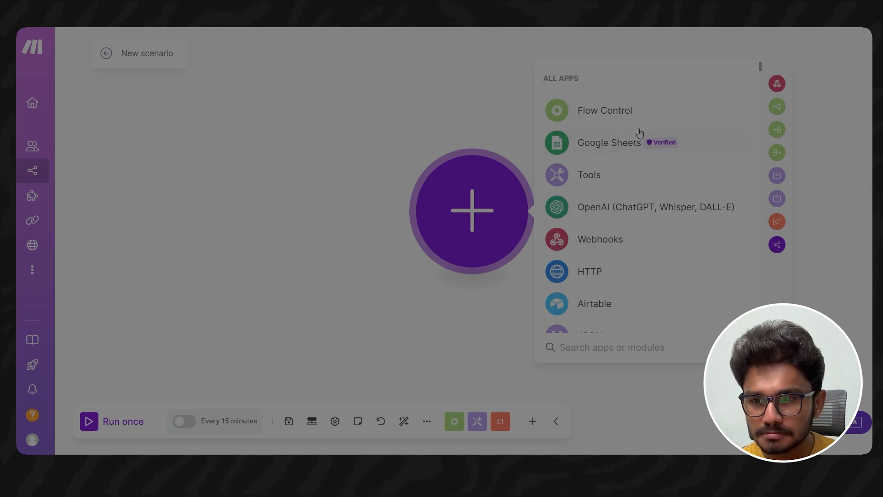
left_click(605, 144)
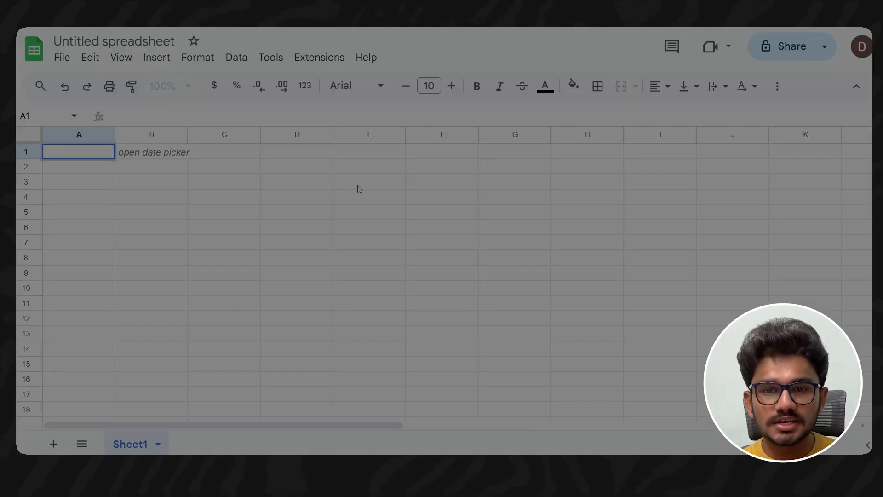
- In a blank Google Sheets spreadsheet, rename the file as SMA
left_click(116, 36)
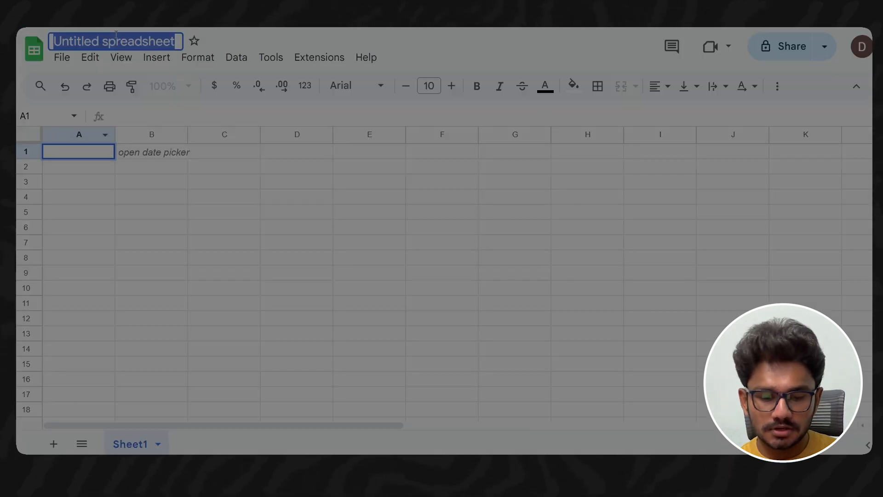
type("SMA")
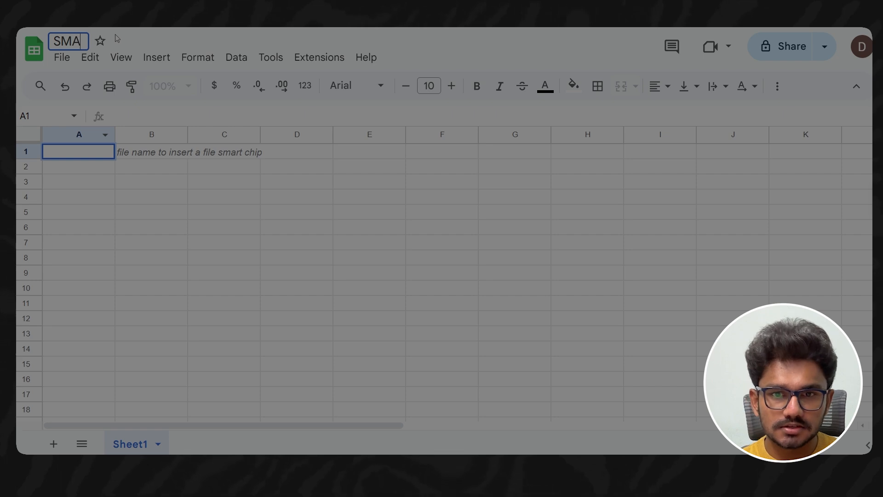
left_click(73, 150)
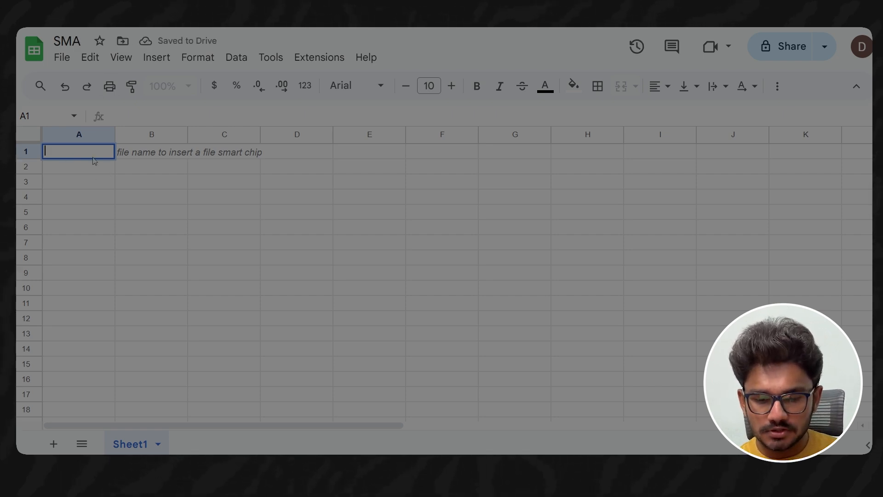
- Enter the column headers Youtube in cell A1 and Social in cell B1
type("Yiutube")
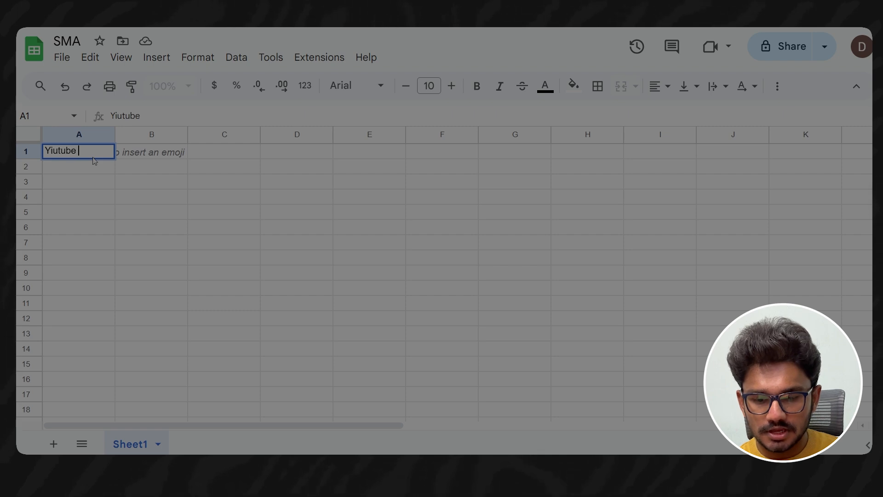
key("ctrl+BackSpace")
type("Youtube")
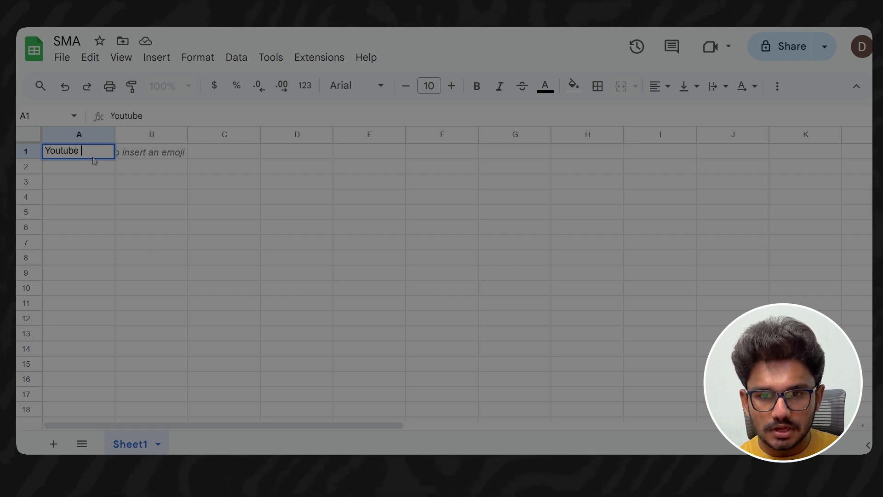
key("Tab")
type("Social")
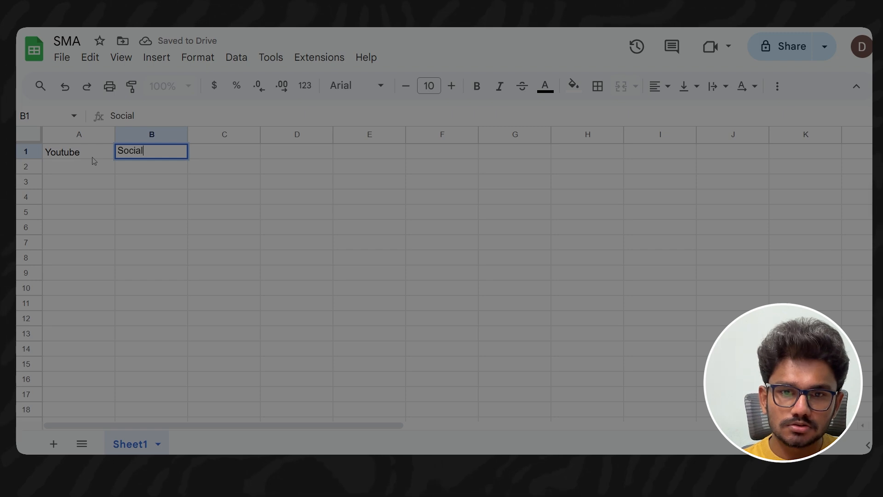
left_click(91, 170)
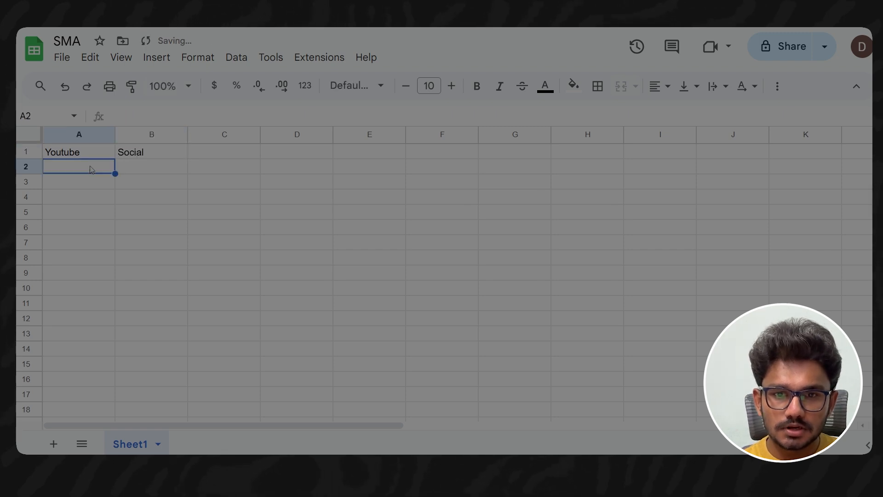
- Make the whole header row 1 bold
left_click(25, 152)
left_click(477, 86)
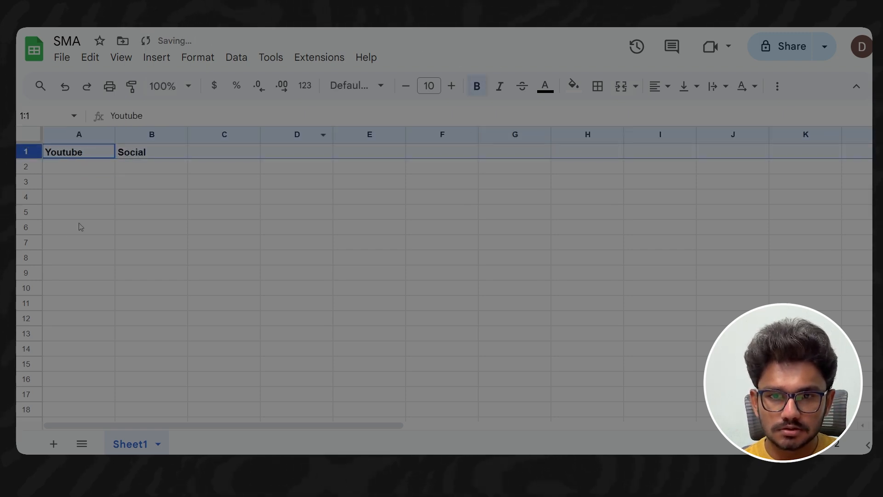
left_click(71, 168)
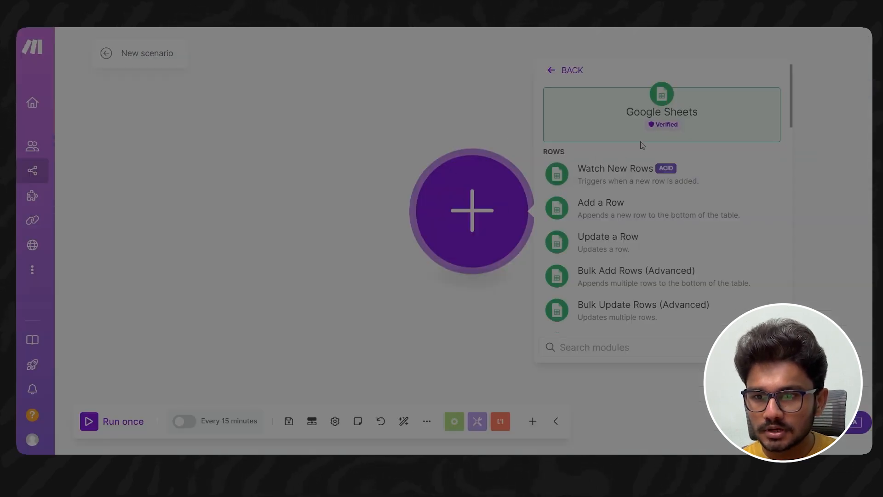
- Add the Watch New Rows trigger and link it to the existing Google connection, granting Make the updated permissions through Google sign-in
left_click(575, 185)
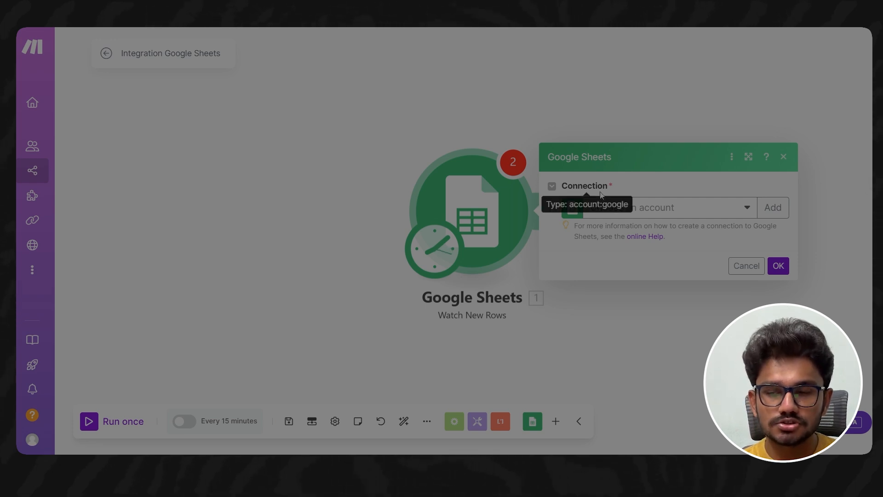
left_click(668, 212)
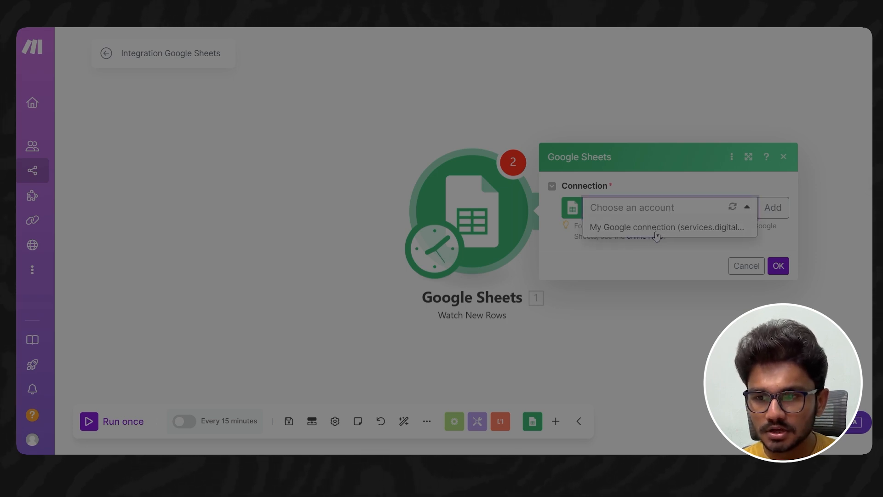
left_click(661, 185)
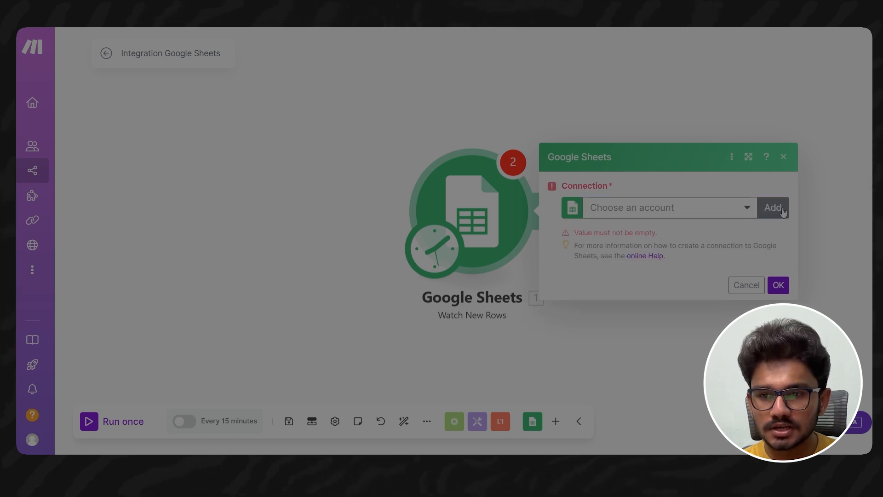
left_click(657, 206)
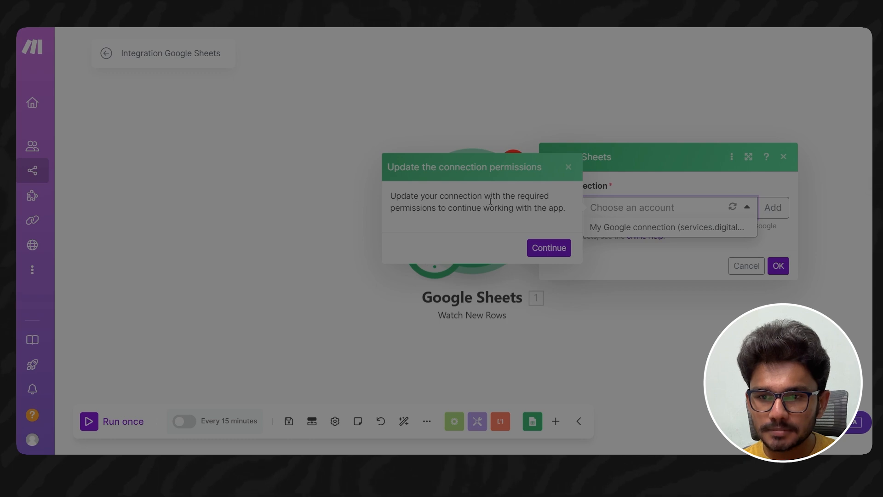
left_click(549, 251)
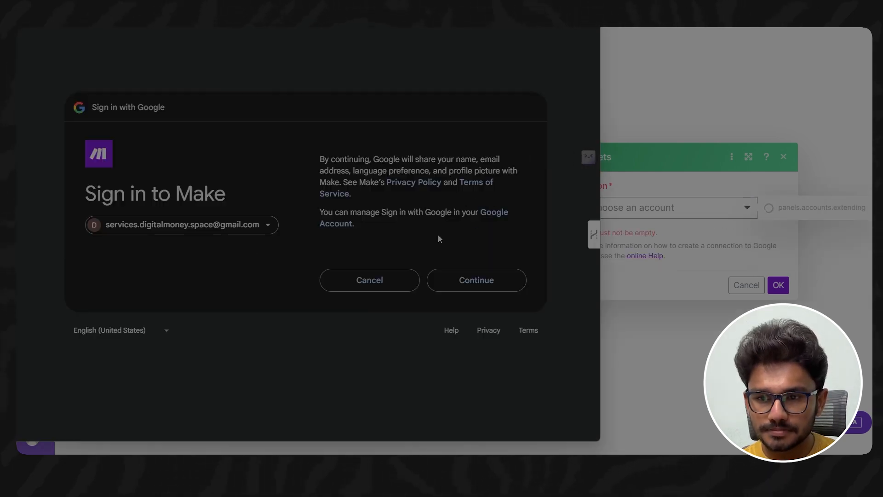
left_click(477, 272)
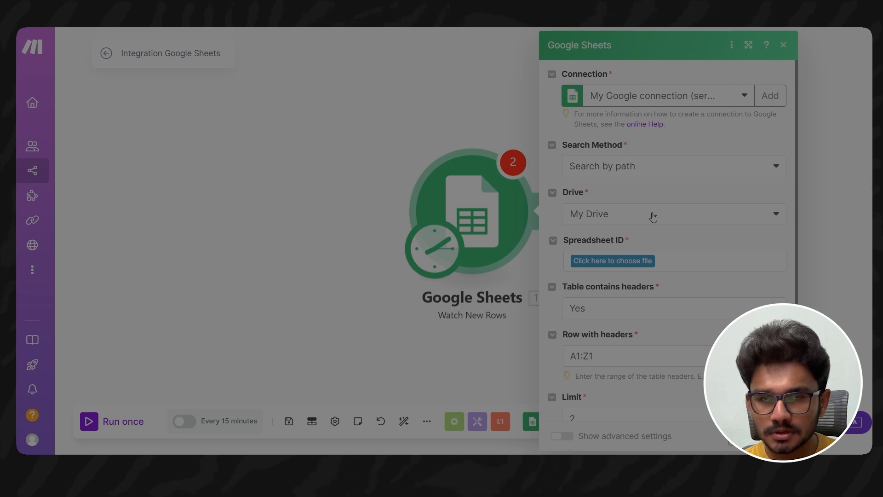
- Search for the SMA file and choose it as the trigger's spreadsheet
left_click(617, 261)
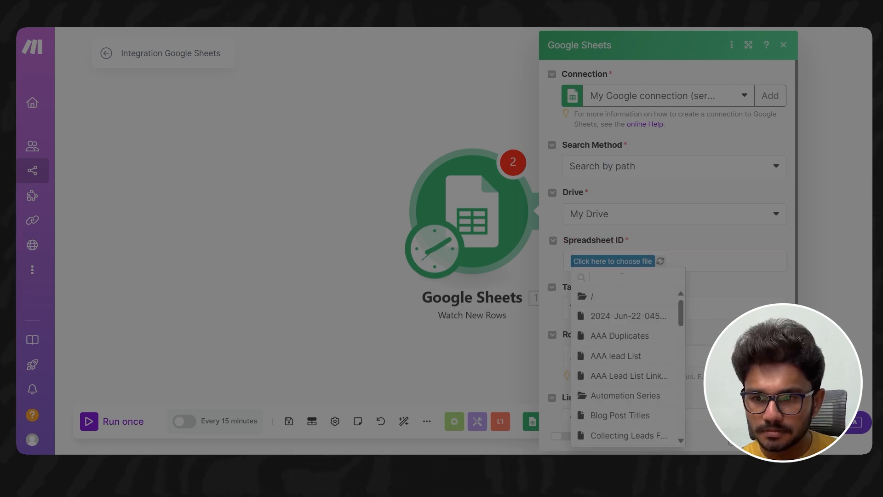
type("sm")
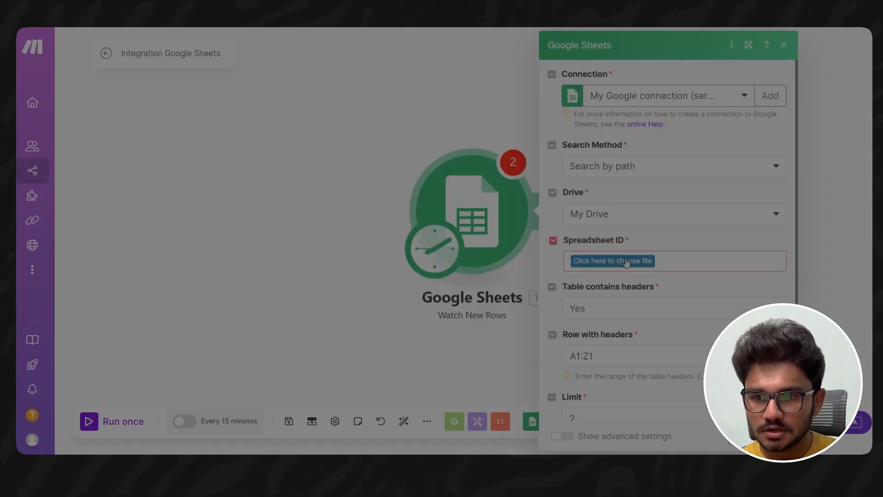
left_click(634, 261)
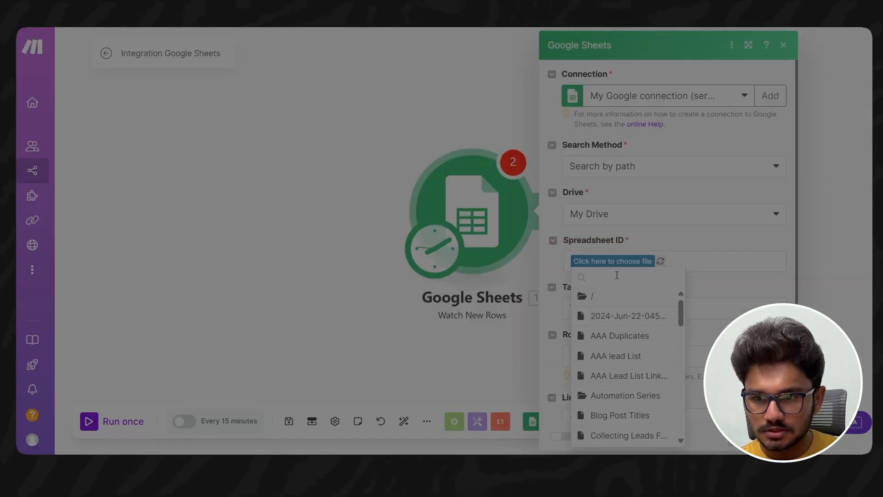
type("sma")
left_click(616, 296)
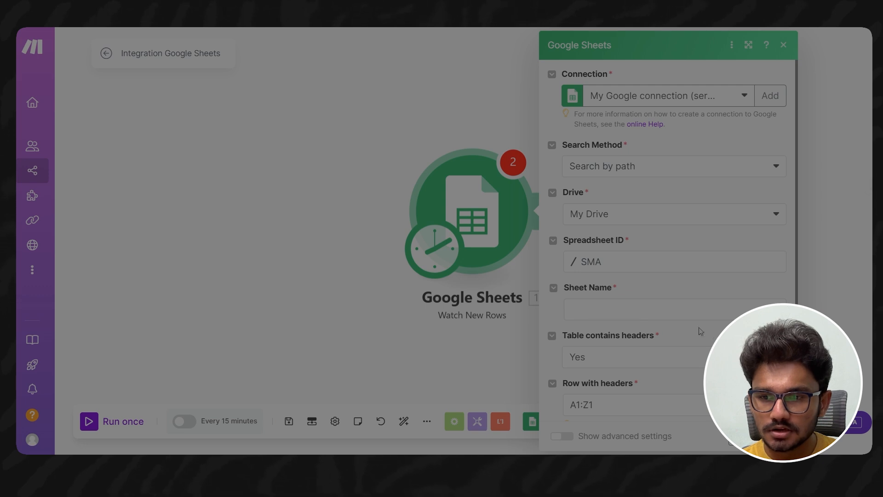
- Check the trigger's table headers option against the header cells A1 and B1 in the SMA spreadsheet, and return to Make
left_click(618, 360)
left_click(611, 353)
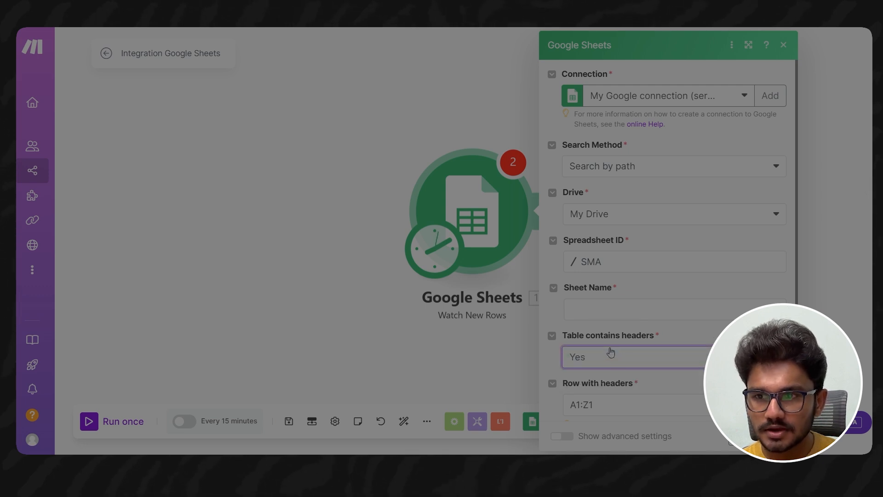
key("ctrl+Tab")
left_click(68, 150)
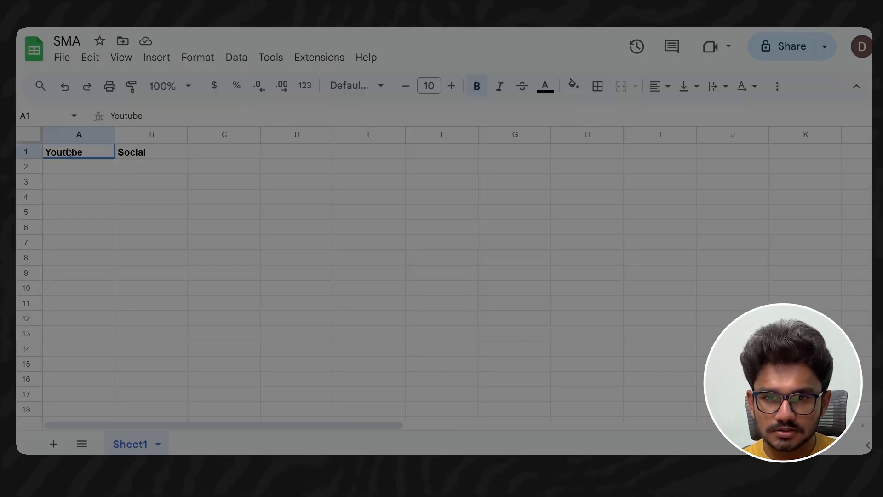
left_click(152, 152)
left_click(69, 153)
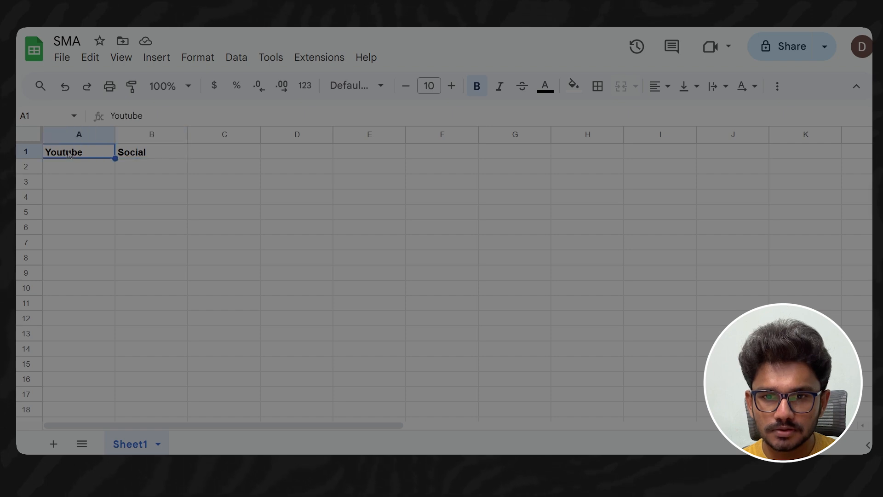
left_click(153, 152)
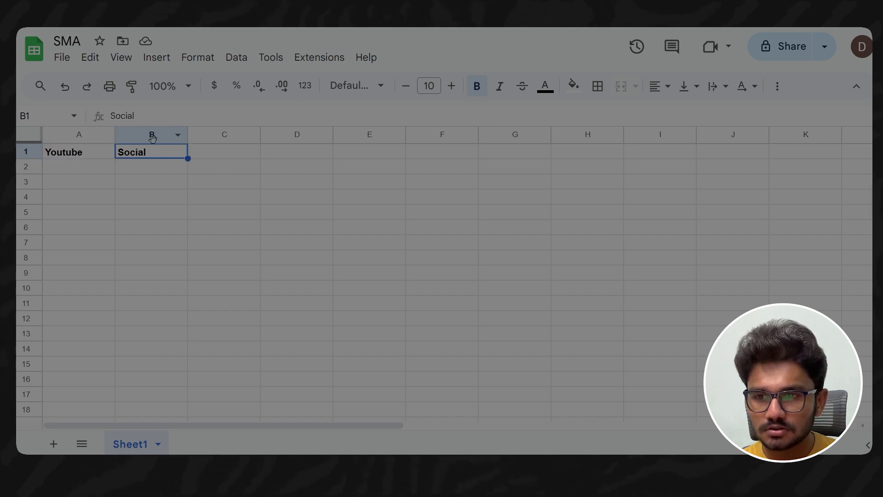
key("ctrl+shift+Tab")
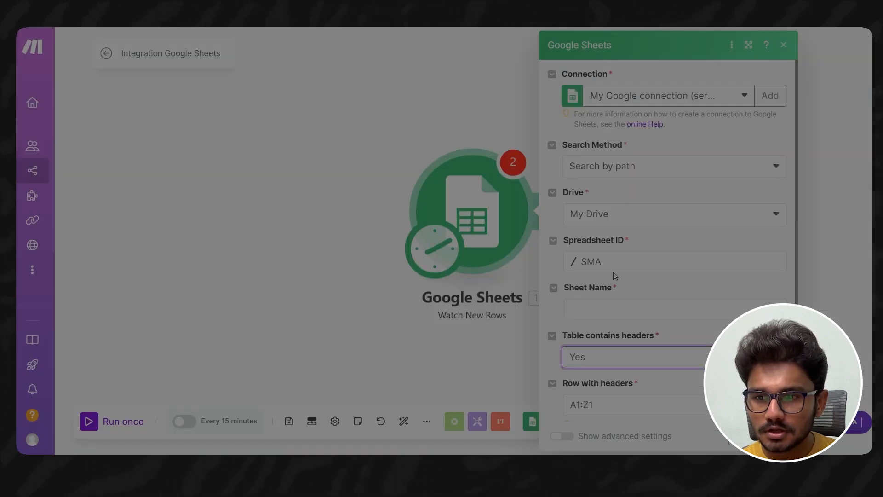
- Set the trigger's sheet name to Sheet1 and compare it with the sheet name in the SMA spreadsheet
left_click(607, 310)
type("Sheet1")
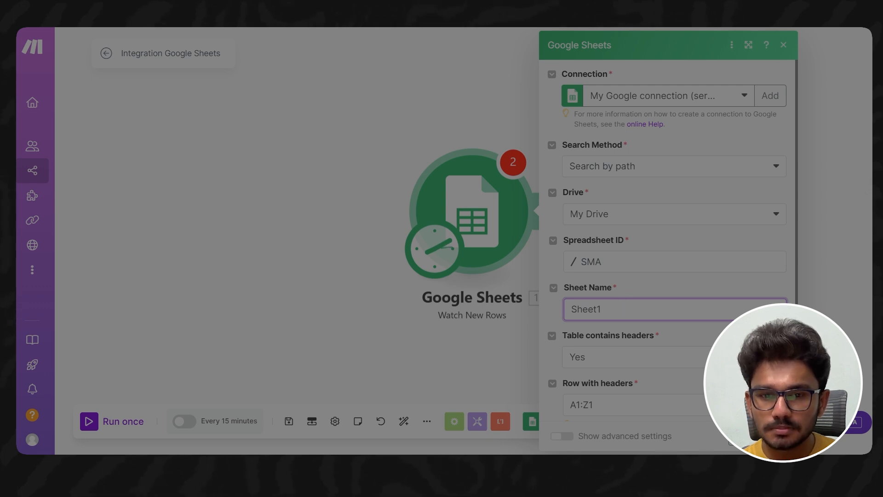
key("ctrl+Tab")
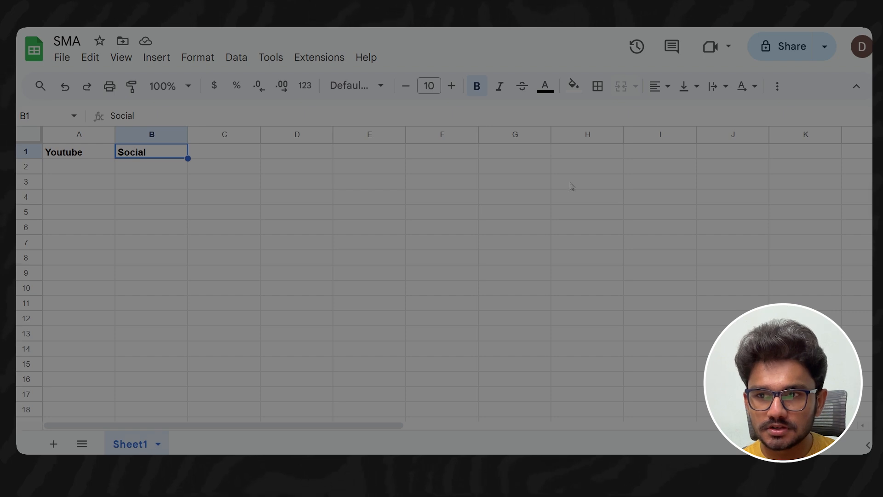
key("ctrl+Tab")
- Review and save the Watch New Rows settings, choosing All as the point from which to start processing data
scroll(658, 308, "down", 3)
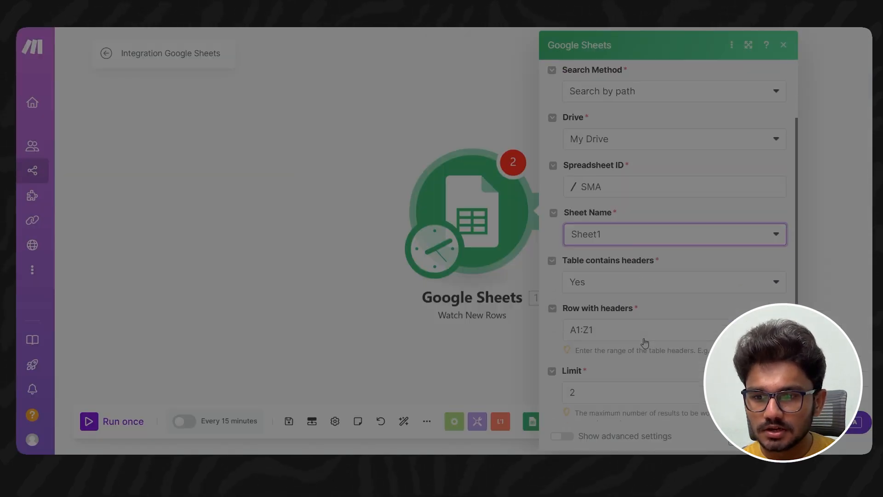
scroll(658, 307, "up", 1)
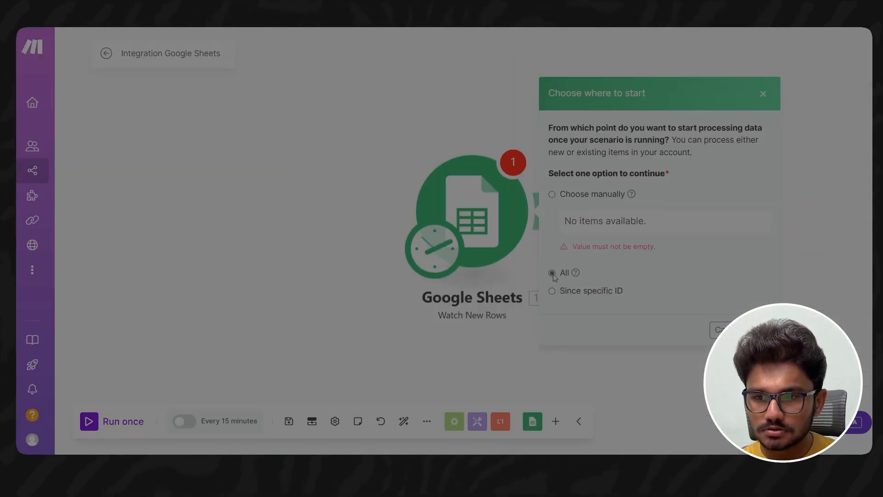
left_click(554, 274)
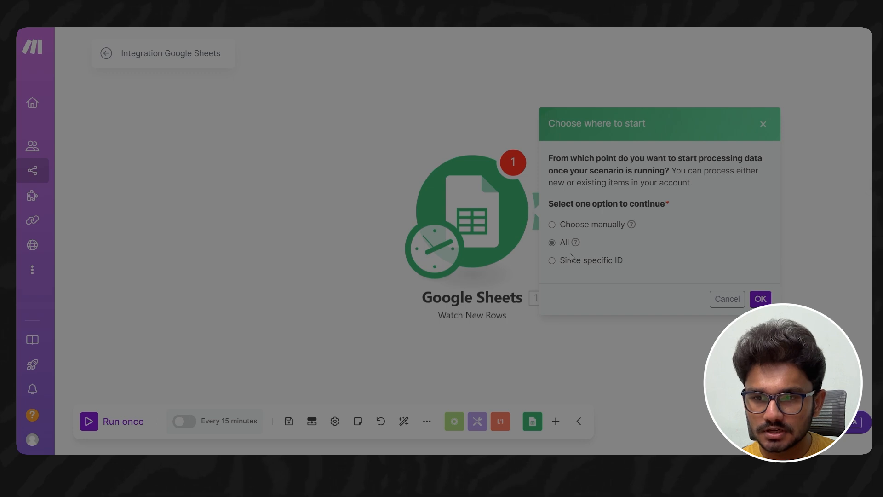
left_click(764, 299)
mouse_move(514, 217)
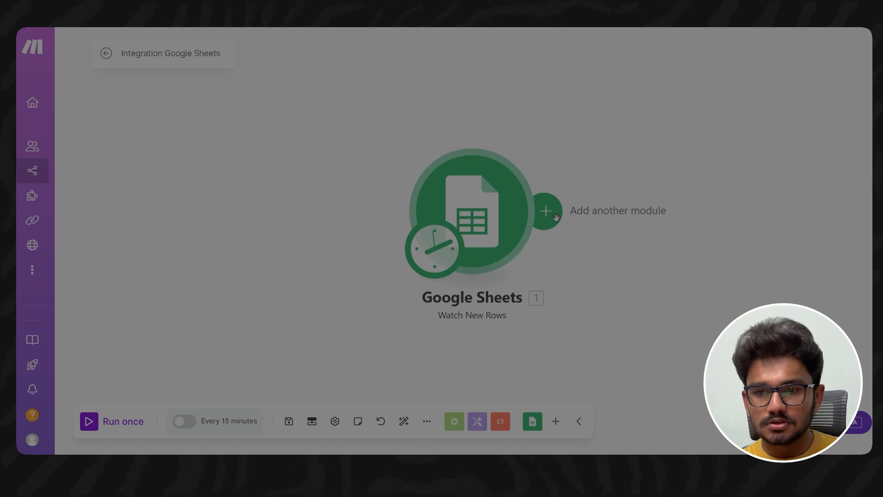
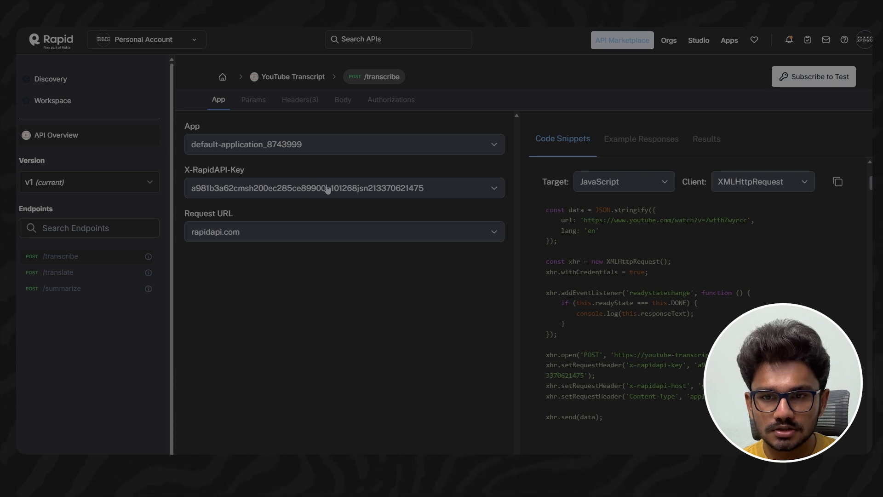
- Subscribe to the free Basic plan of the Subtitles for YouTube API and set its code snippet target to Shell with cURL
left_click(251, 101)
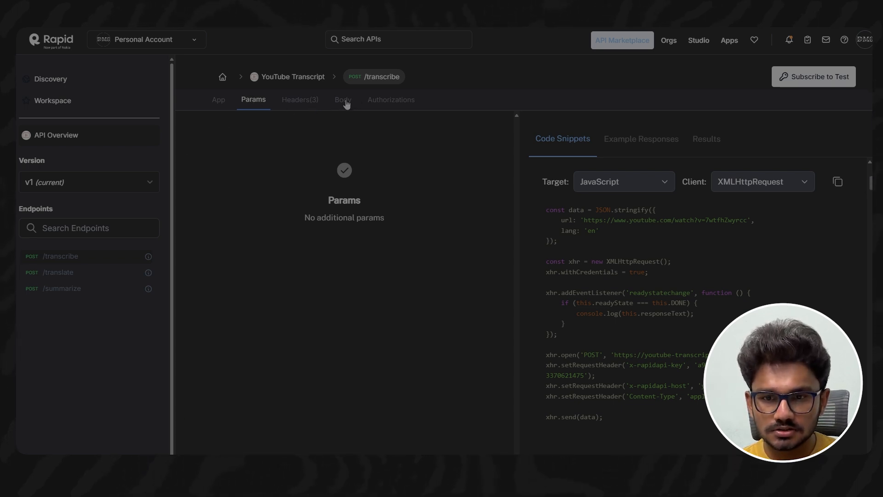
left_click(345, 102)
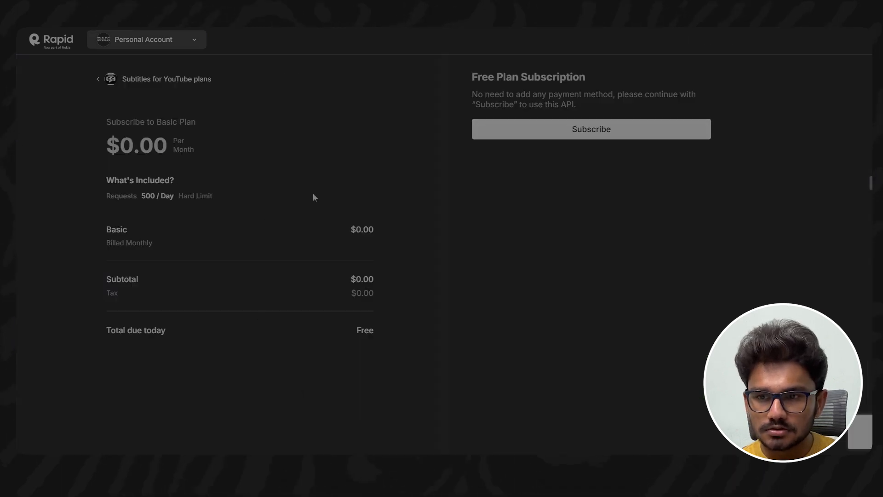
left_click(554, 129)
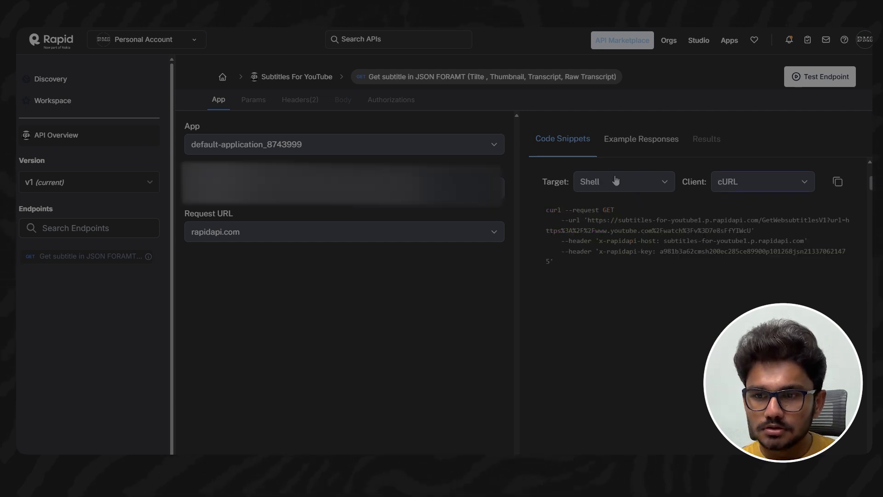
left_click(617, 180)
left_click(614, 280)
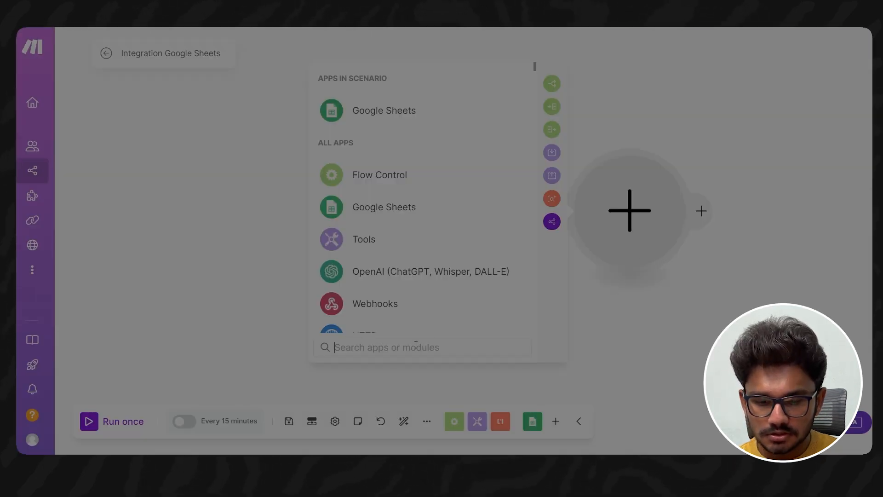
type("htt")
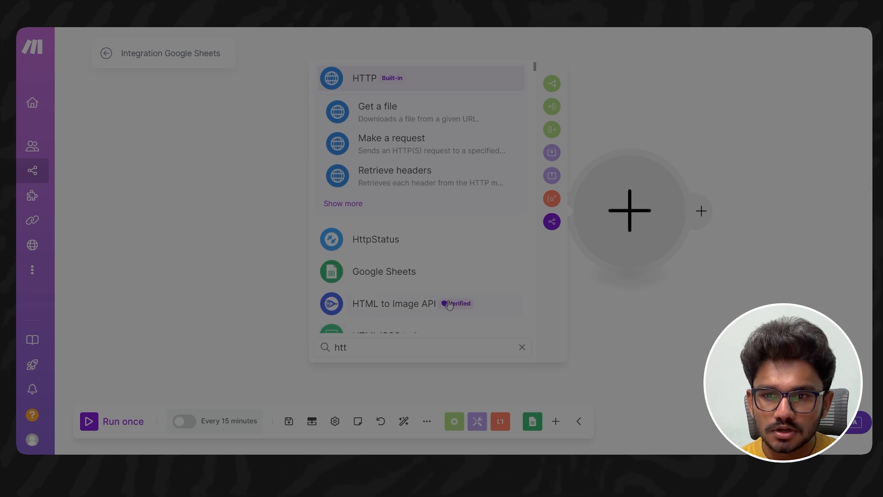
left_click(430, 155)
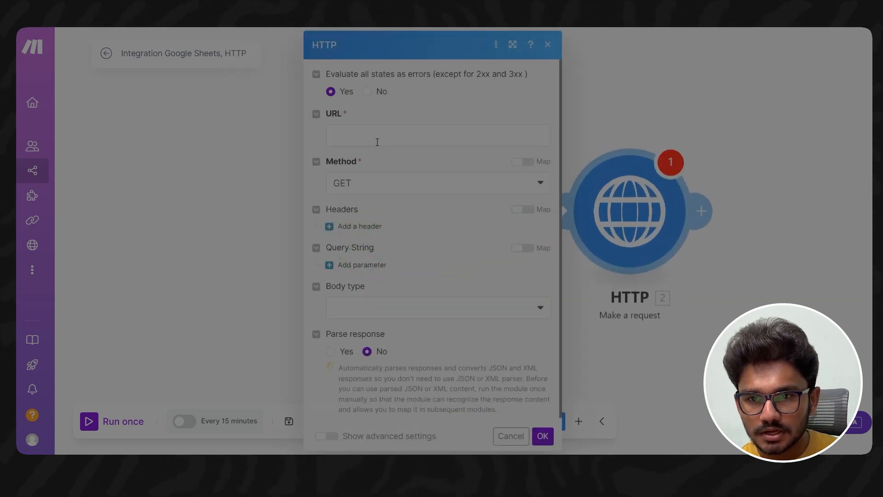
left_click(379, 138)
type("https://subtitles-for-youtube1.p.rapidapi.com/GetWebsubtitlesV1?url=https%3A%2F%2F")
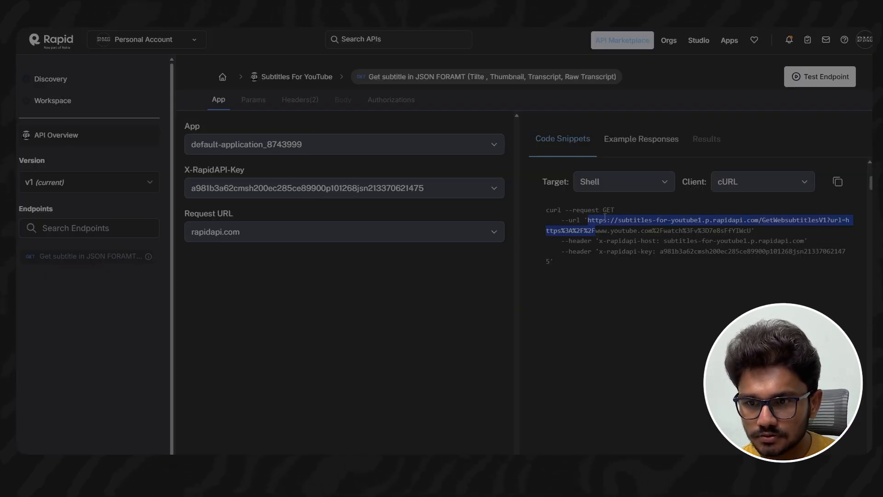
left_click_drag(603, 209, 612, 216)
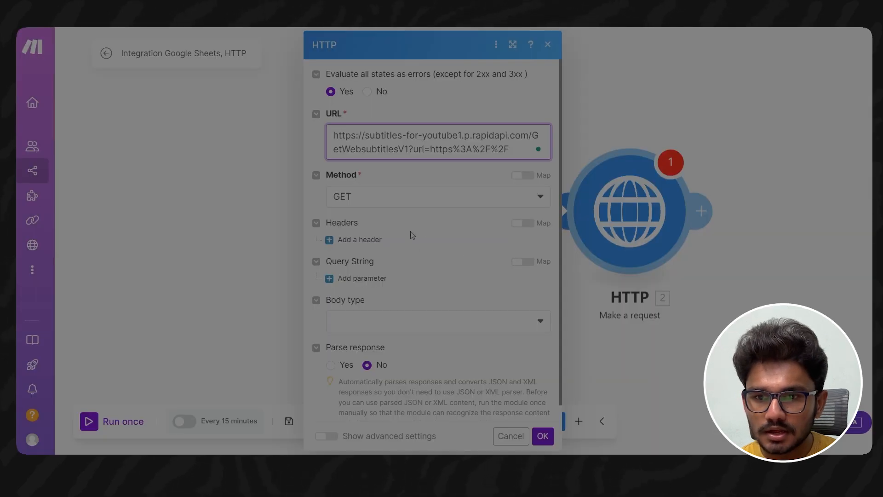
scroll(404, 216, "down", 1)
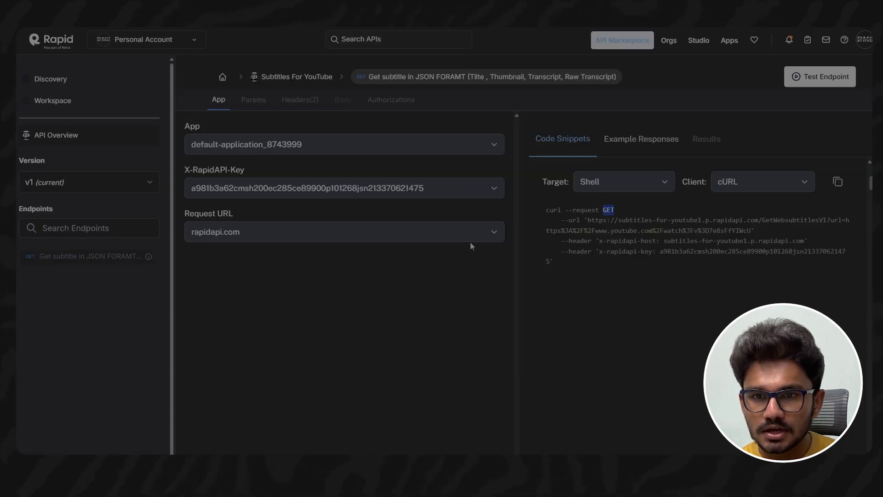
- Copy the header name x-rapidapi-host from the RapidAPI cURL snippet and use it as the name of the HTTP module's first header
left_click(293, 102)
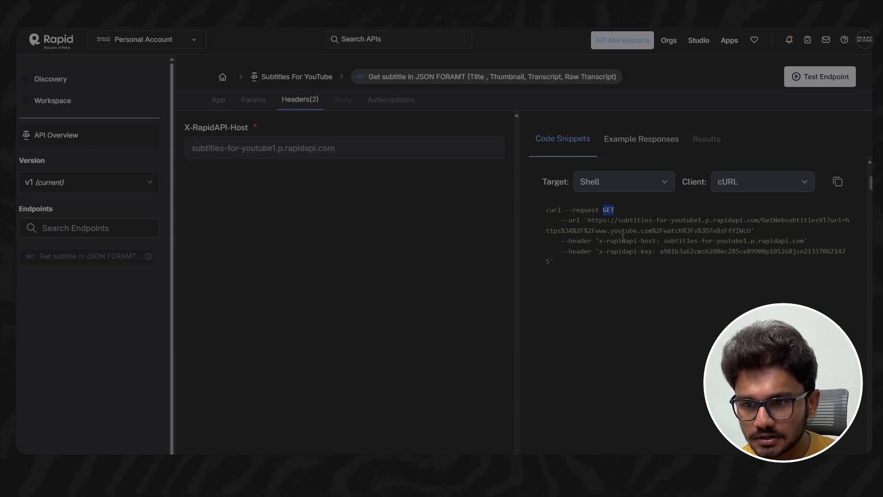
left_click(617, 256)
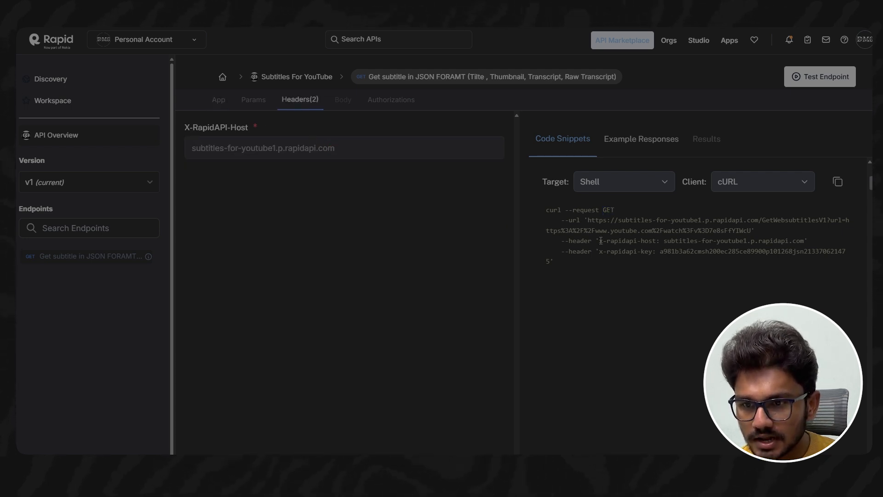
left_click_drag(599, 240, 654, 241)
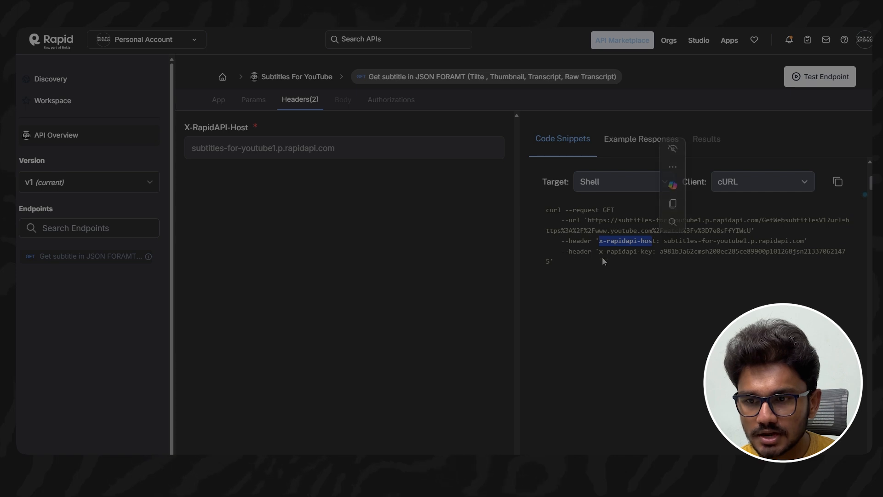
left_click(650, 261)
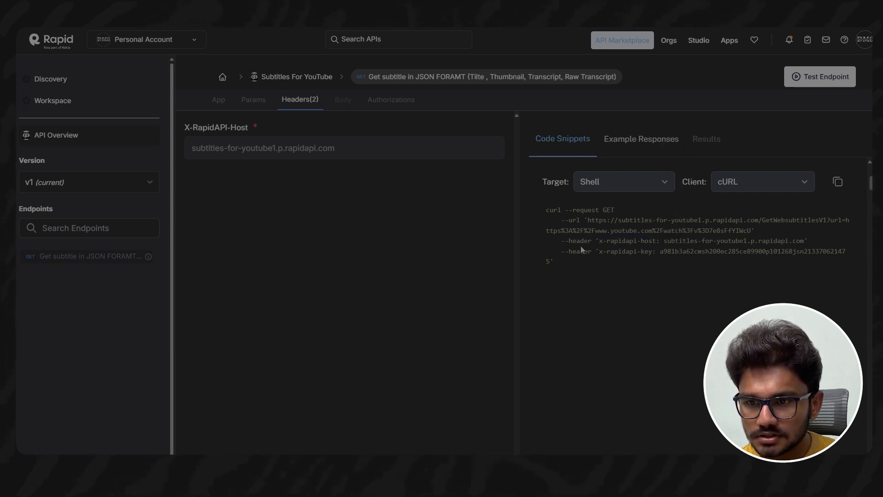
left_click_drag(600, 243, 655, 243)
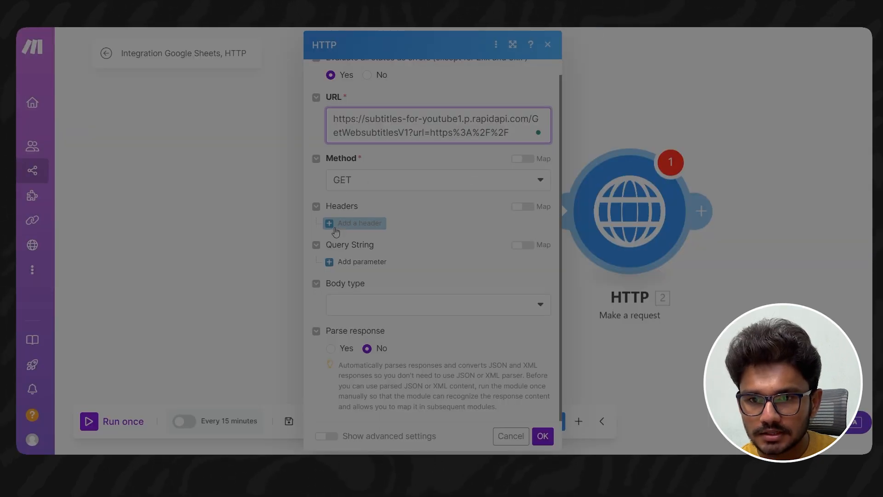
left_click(357, 223)
left_click(367, 261)
type("x-rapidapi-host")
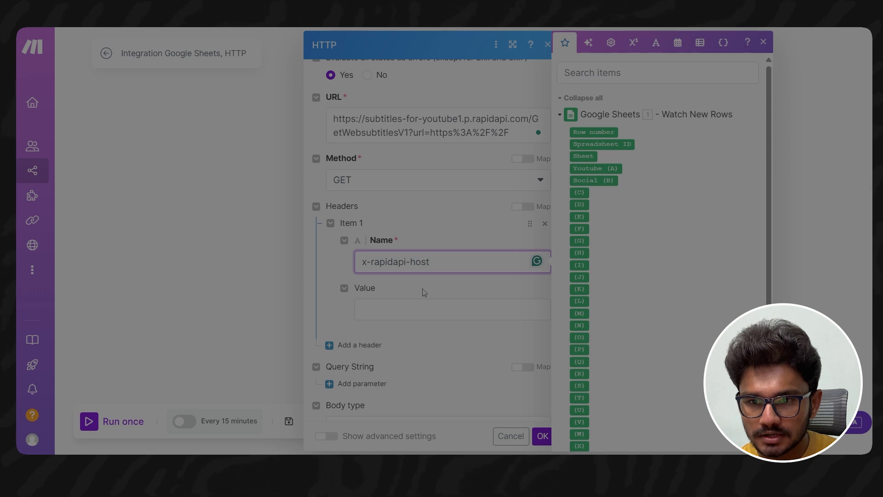
- Copy the host value from the RapidAPI snippet and set the first header's value to subtitles-for-youtube1.p.rapidapi.com
left_click(414, 307)
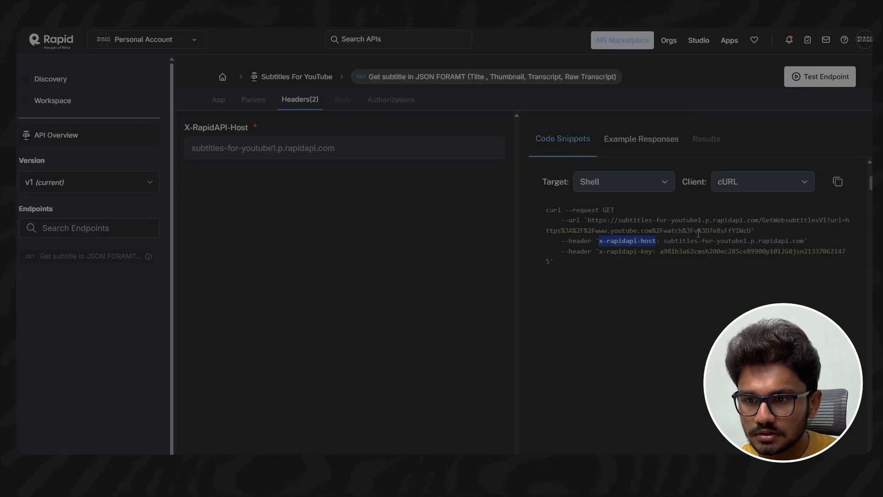
left_click_drag(665, 241, 805, 239)
key("ctrl+c")
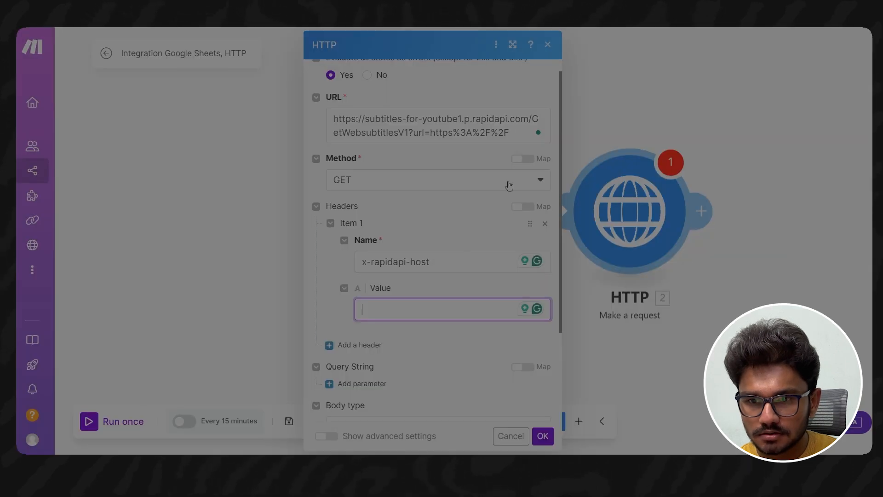
key("ctrl+v")
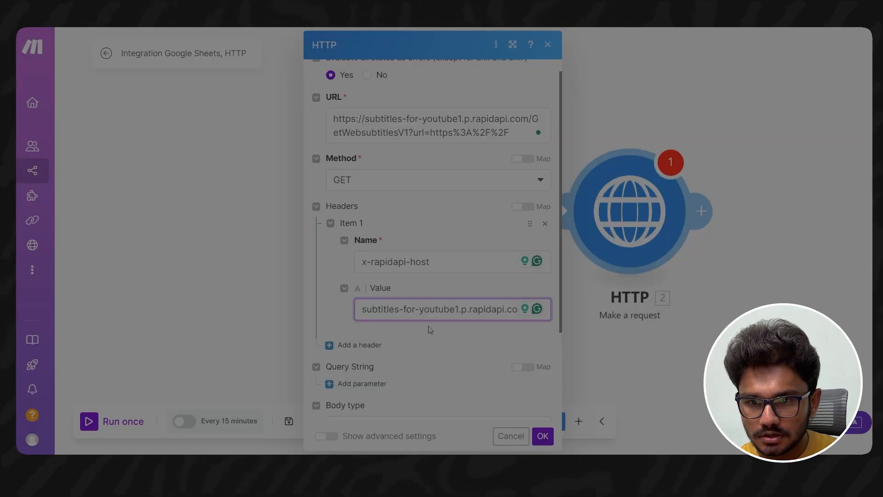
- Add a second header to the HTTP request and name it x-rapidapi-key, copied from the RapidAPI snippet
left_click(360, 346)
scroll(391, 299, "down", 3)
left_click(410, 282)
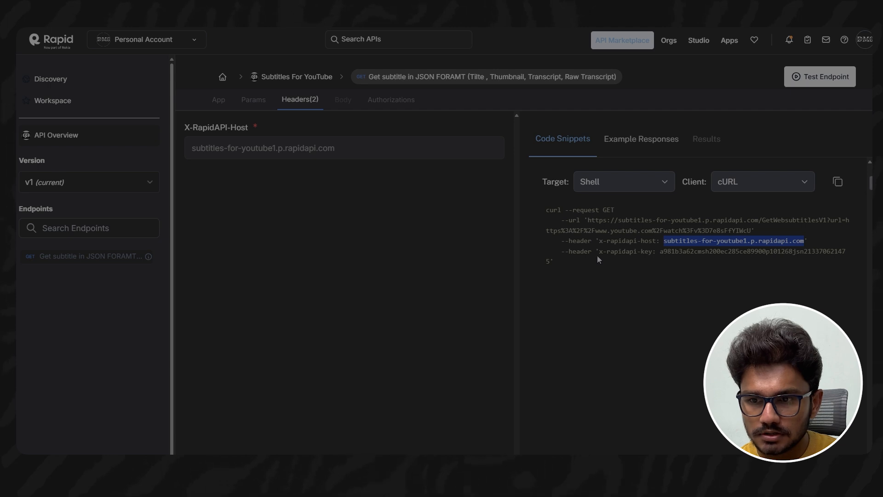
left_click(601, 252)
left_click_drag(600, 252, 653, 252)
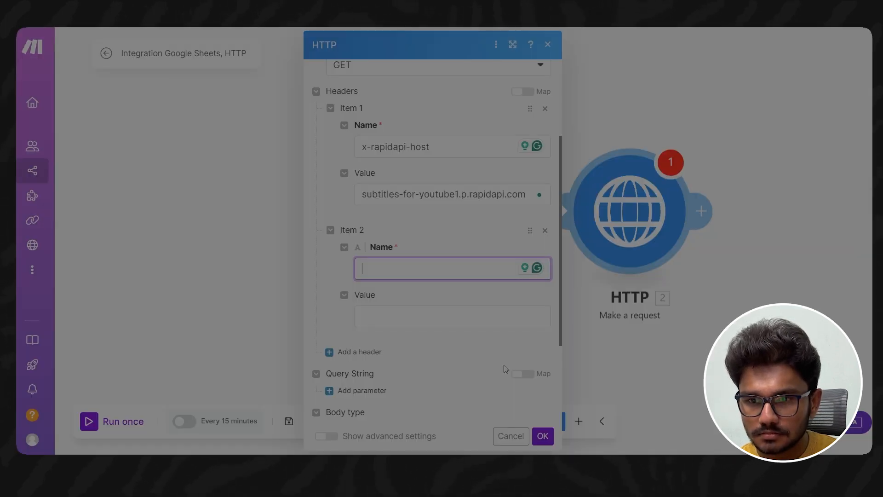
key("ctrl+v")
- Copy the API key from the RapidAPI snippet and paste it as the value of the x-rapidapi-key header
left_click(408, 315)
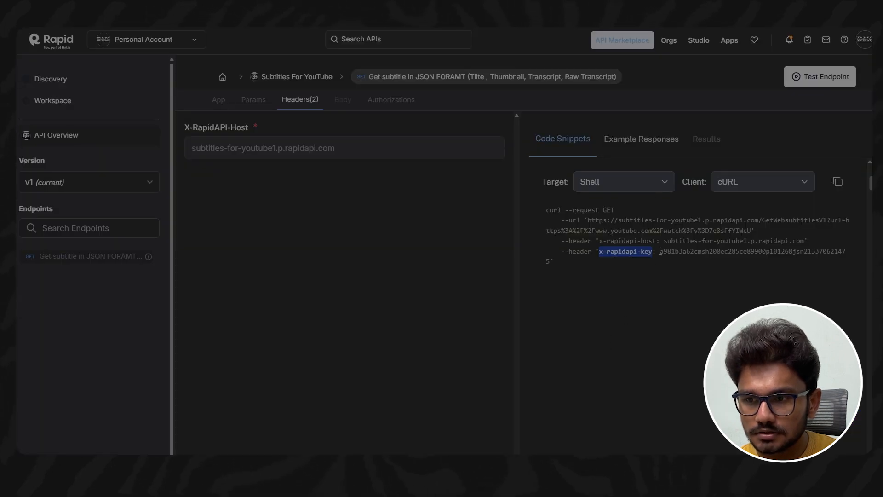
left_click_drag(660, 252, 747, 259)
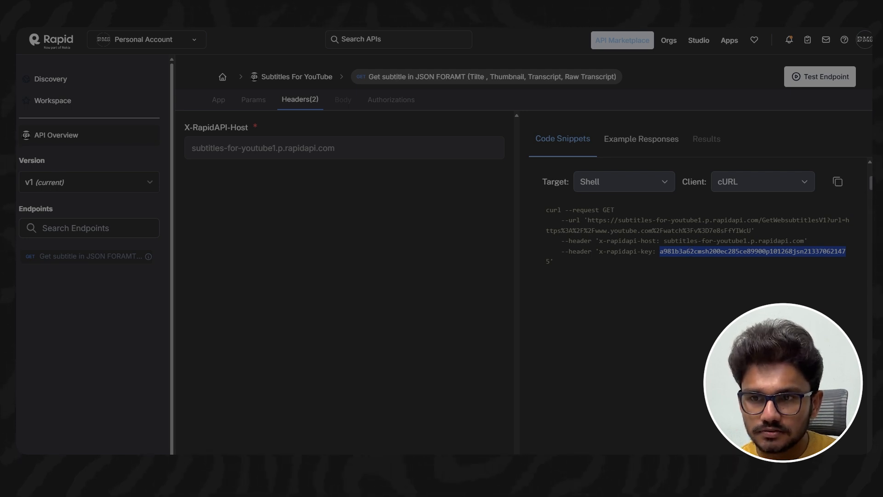
left_click(644, 19)
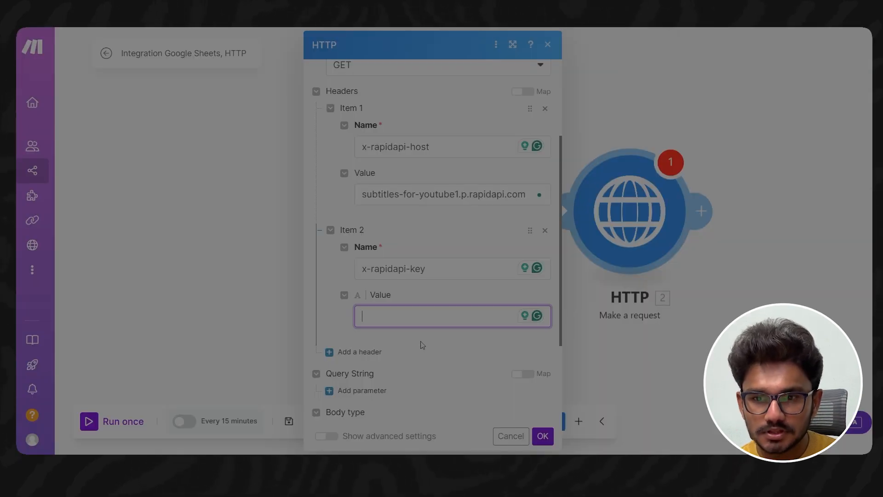
key("ctrl+v")
left_click(410, 354)
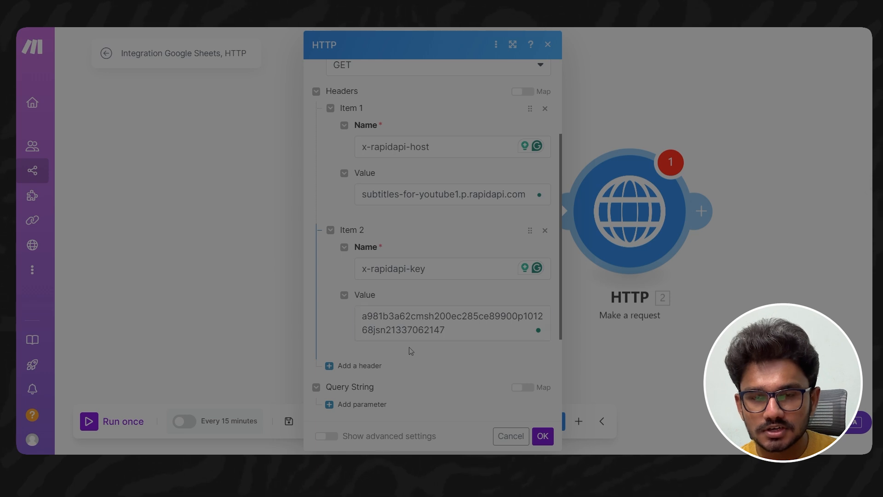
- Look up the endpoint's query params on RapidAPI and add a query string parameter named url to the HTTP request
scroll(421, 336, "down", 3)
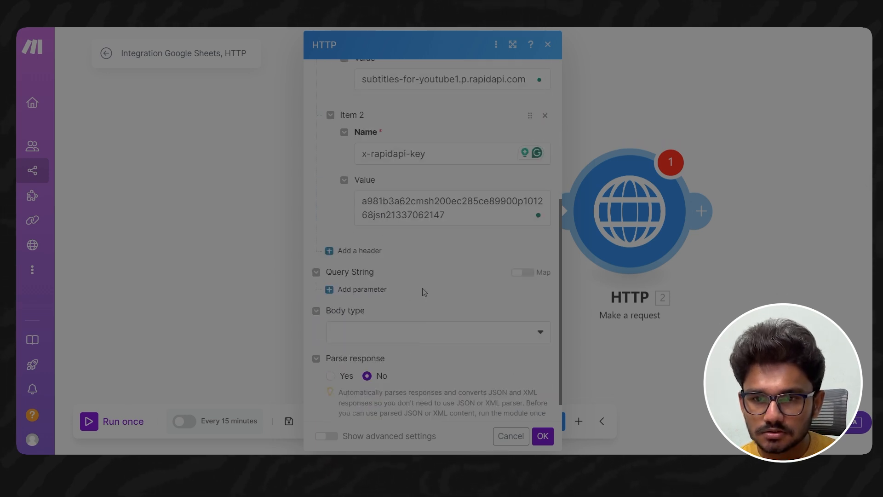
scroll(422, 290, "up", 3)
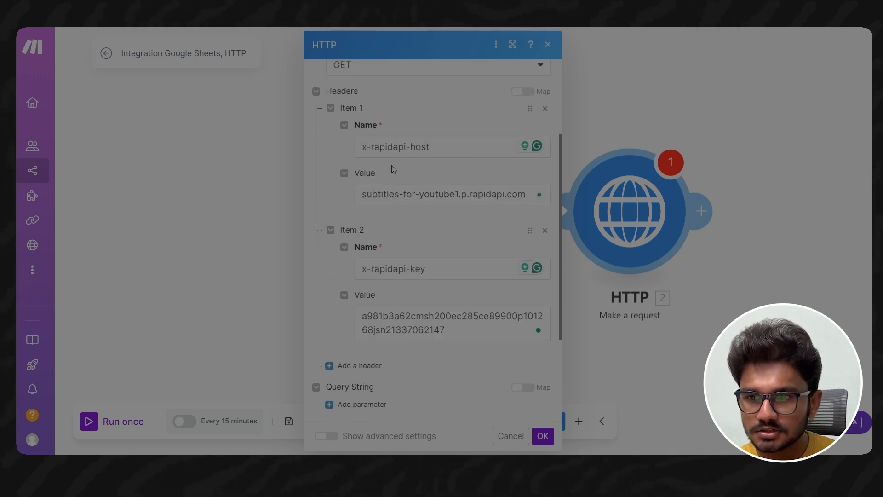
left_click(391, 18)
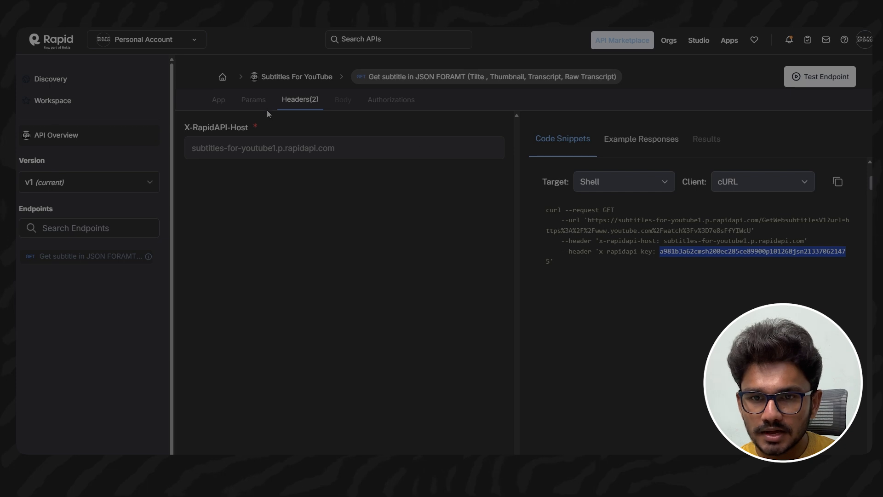
left_click(255, 100)
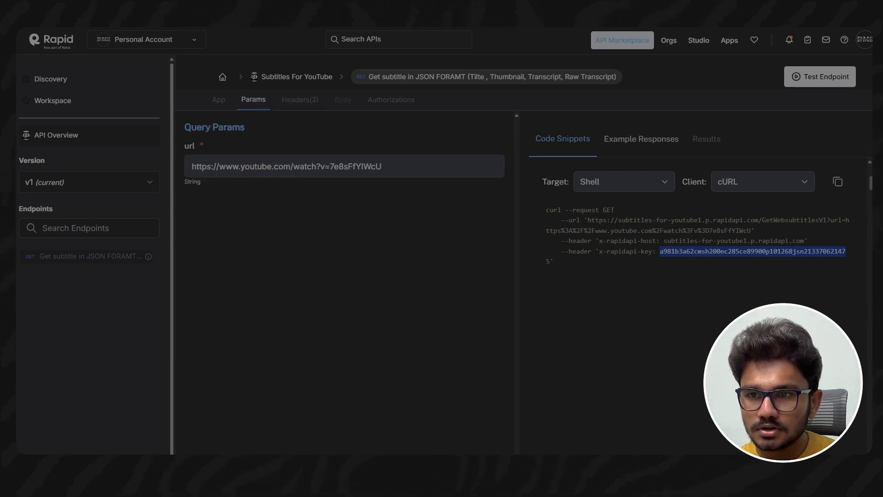
left_click(322, 19)
scroll(396, 312, "down", 2)
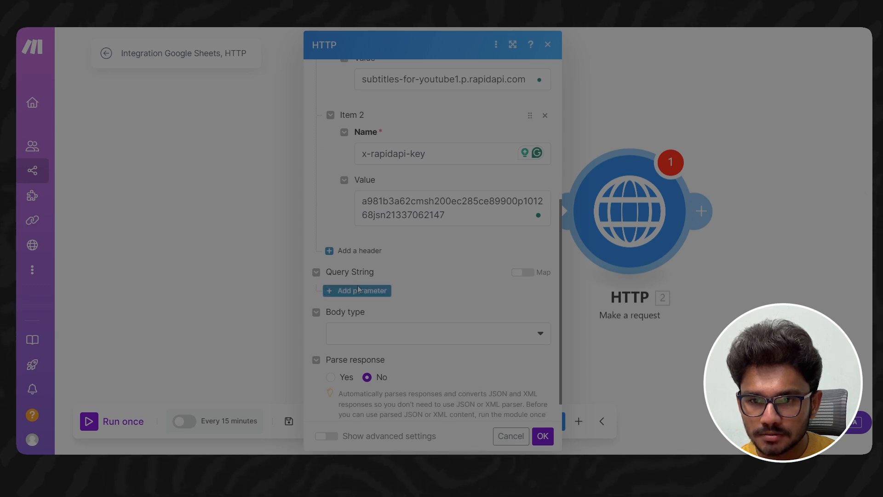
left_click(359, 288)
left_click(388, 325)
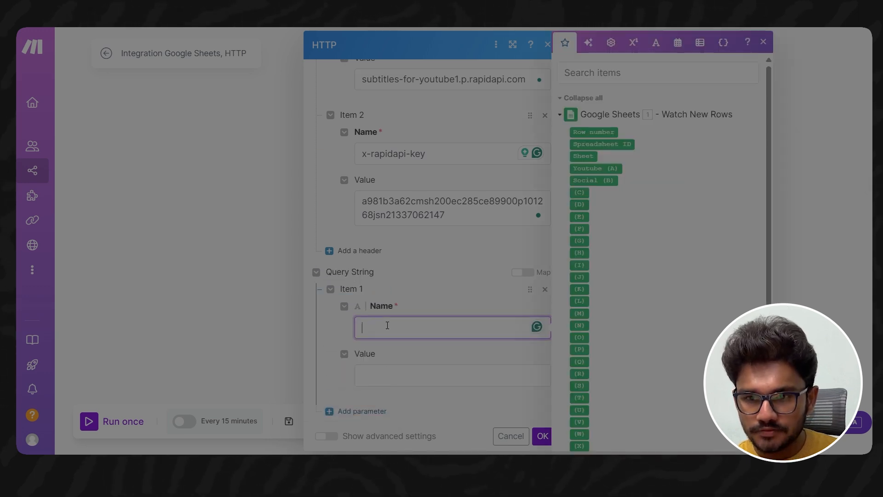
type("url")
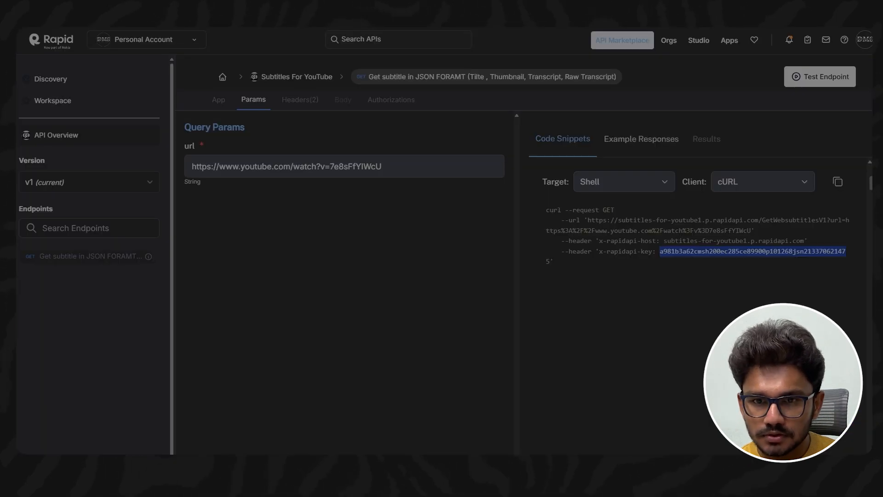
- Check the url query param on RapidAPI, return to the HTTP request in Make, and set its Parse response option to Yes
left_click_drag(196, 147, 183, 148)
left_click(182, 148)
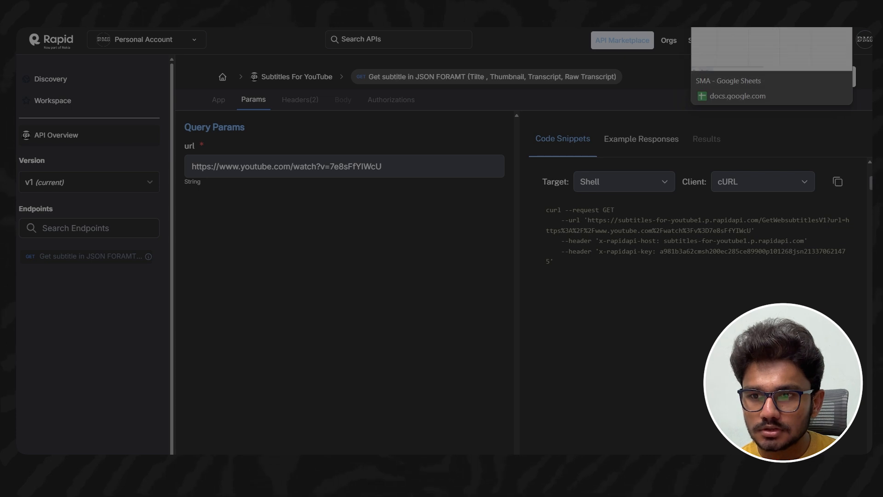
left_click(731, 9)
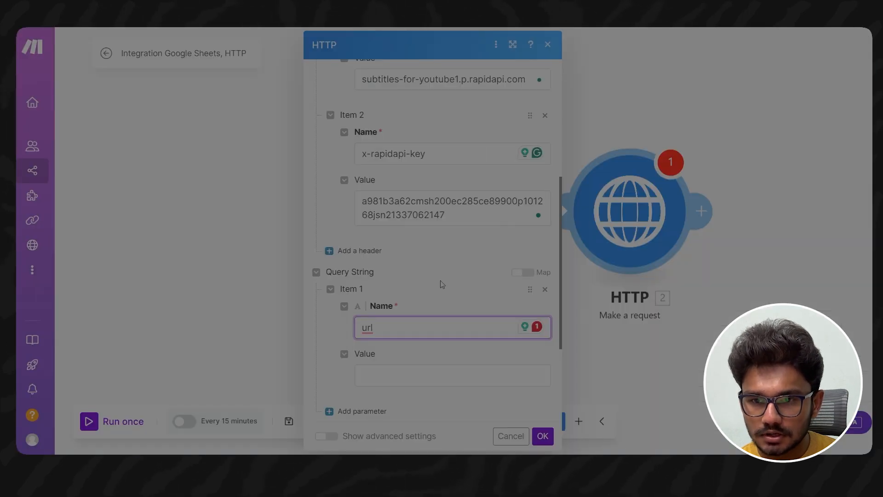
scroll(440, 286, "down", 3)
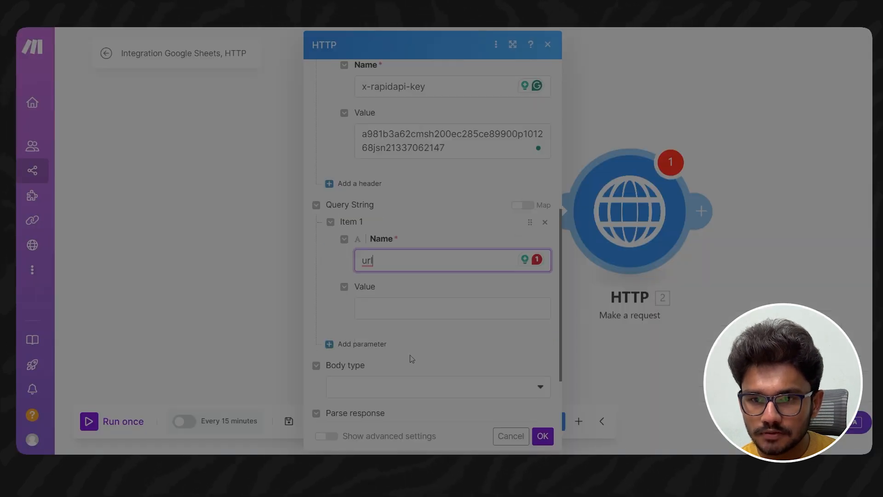
left_click(405, 261)
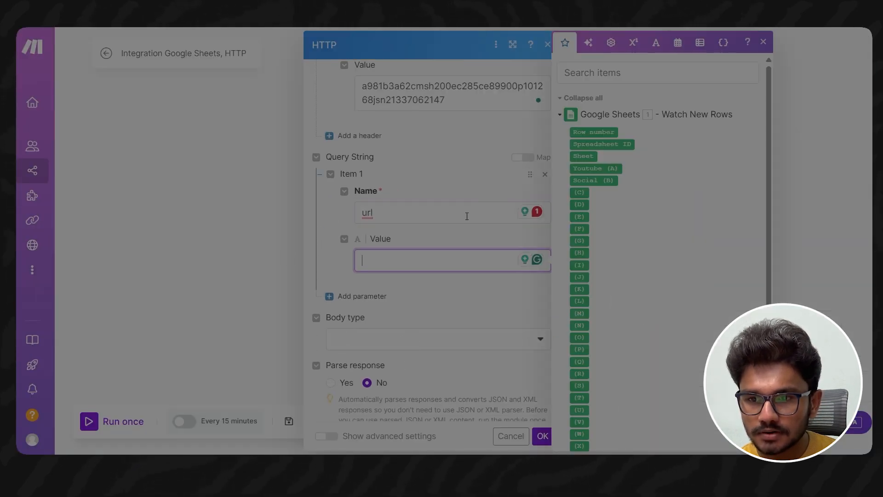
left_click(235, 254)
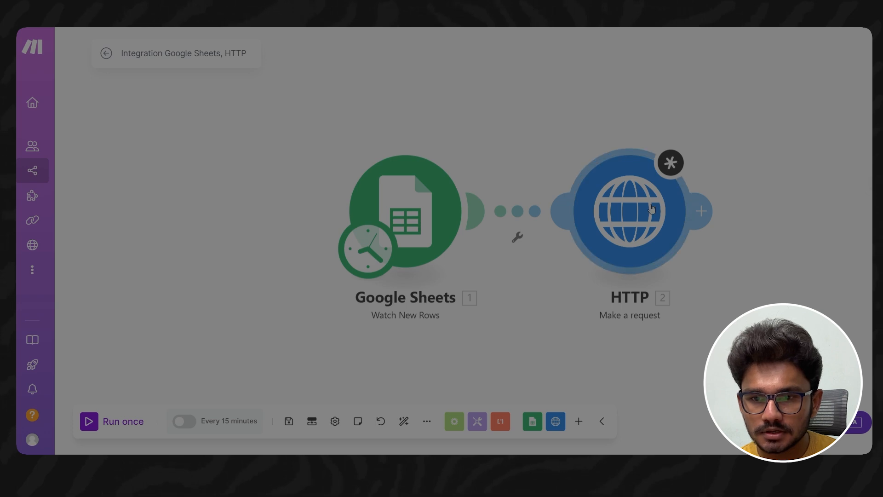
left_click(627, 213)
scroll(370, 352, "down", 1)
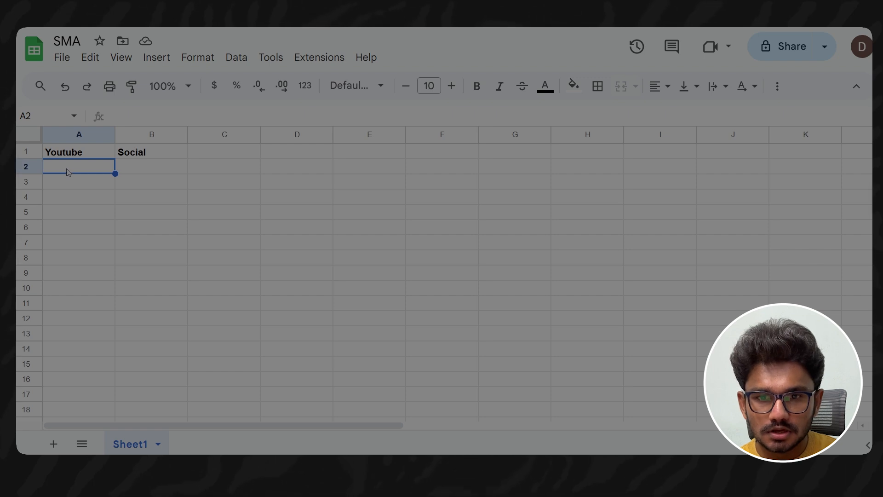
- Paste the YouTube video link into cell A2 of the SMA sheet and check it against the Google Sheets module's run output in Make
type("https://youtu.be/EqrXyX-zyxM?si=gvLNrpl0afjpmc0K")
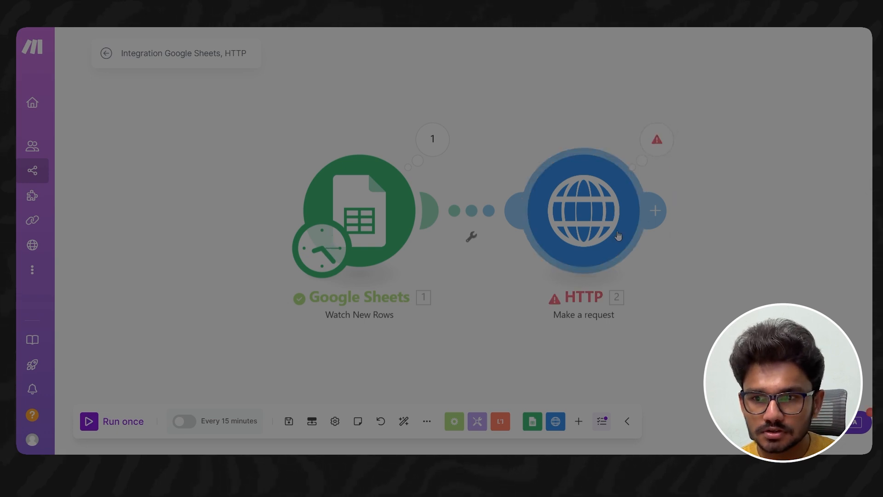
left_click(445, 142)
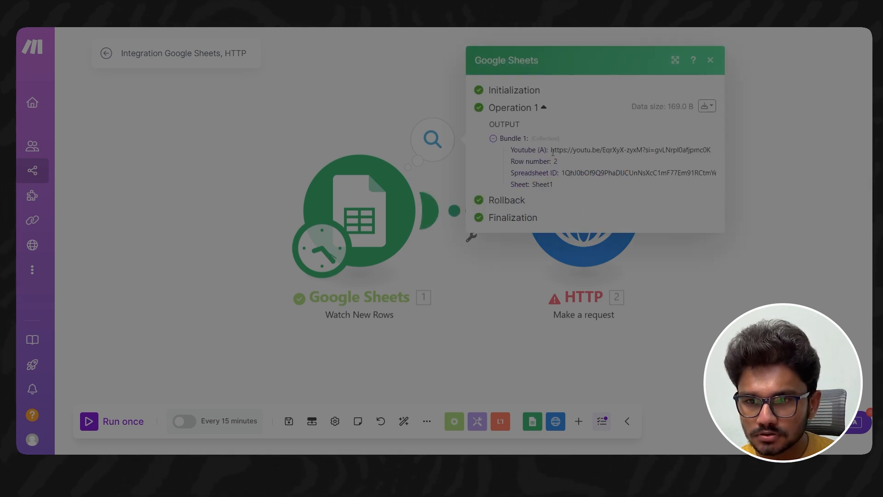
left_click_drag(555, 149, 708, 150)
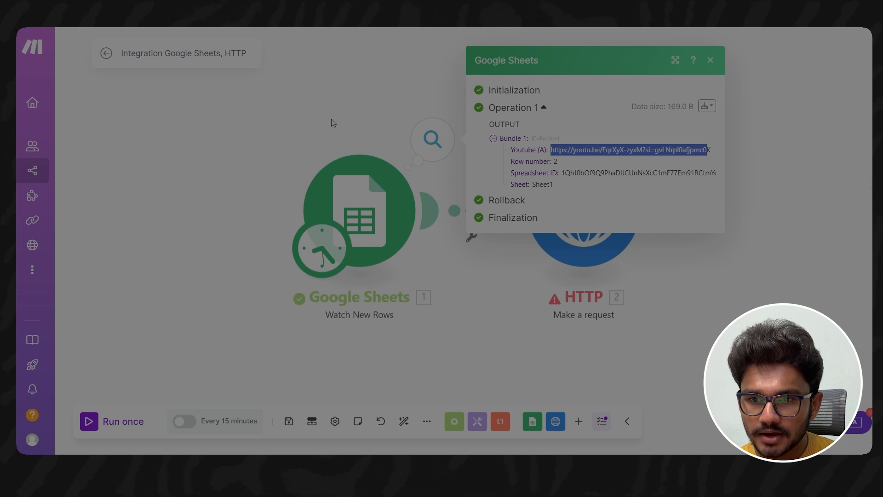
left_click(333, 123)
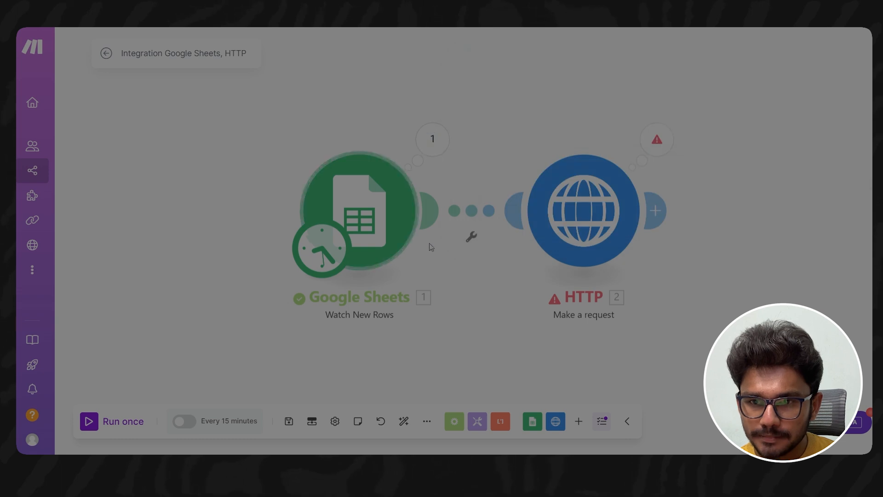
- Map the Youtube (A) column as the value of the HTTP request's url query parameter and save the module
left_click(619, 177)
scroll(716, 285, "down", 5)
scroll(716, 285, "down", 3)
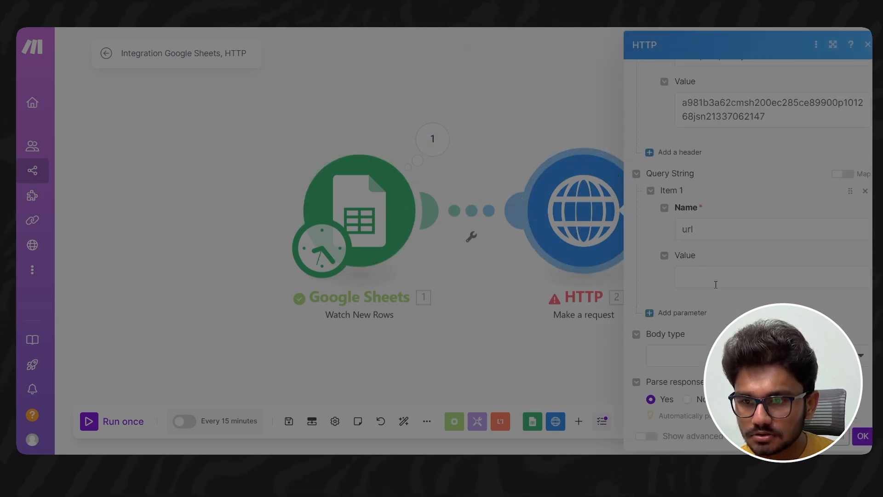
scroll(725, 293, "down", 1)
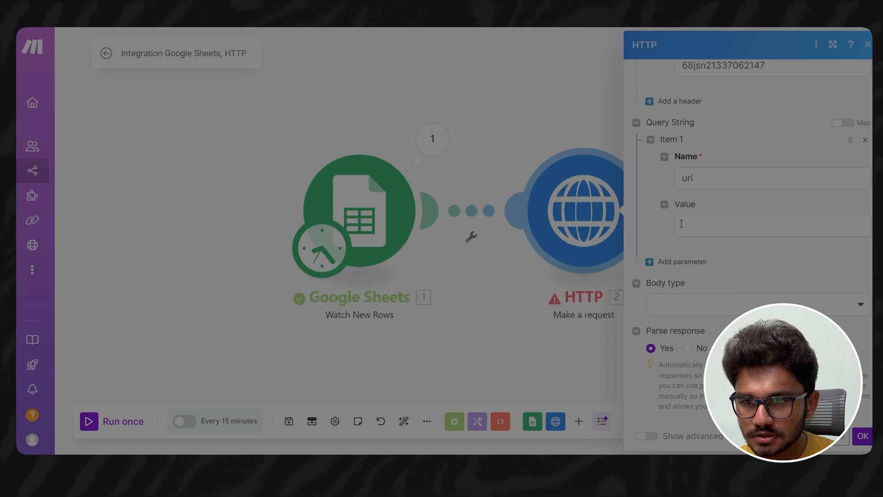
scroll(725, 294, "up", 1)
left_click(697, 319)
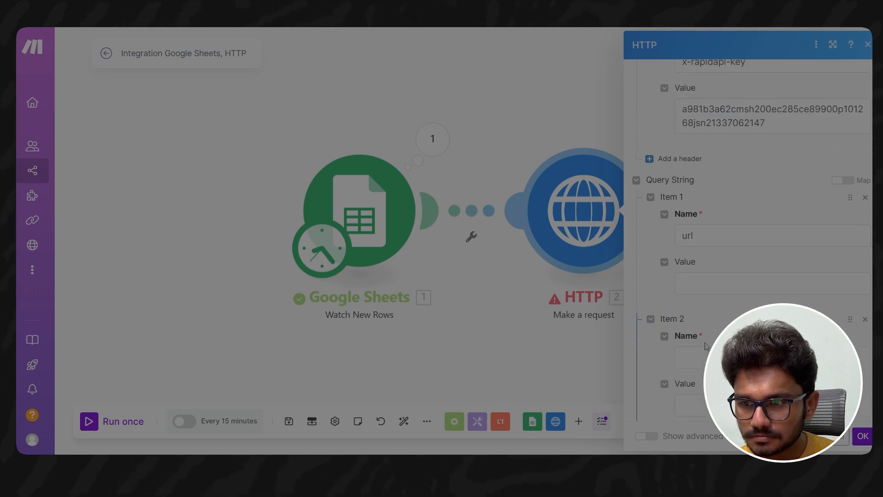
left_click(865, 316)
left_click(704, 281)
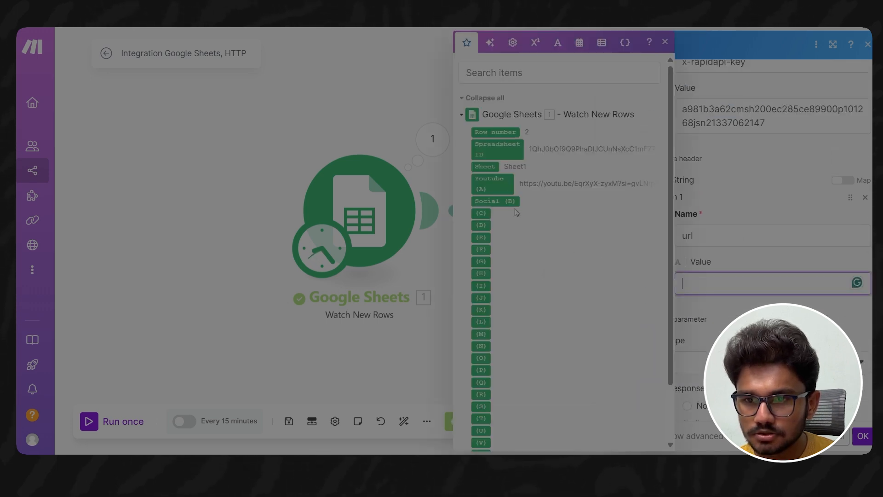
left_click(502, 183)
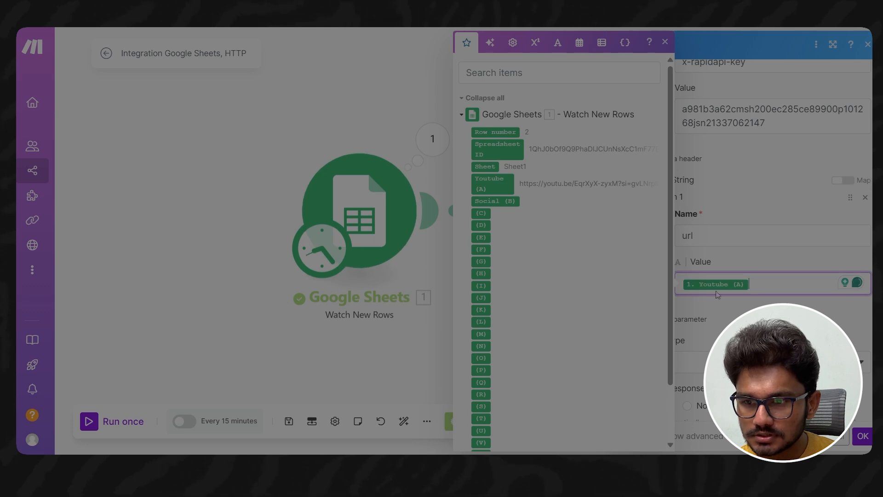
left_click(863, 436)
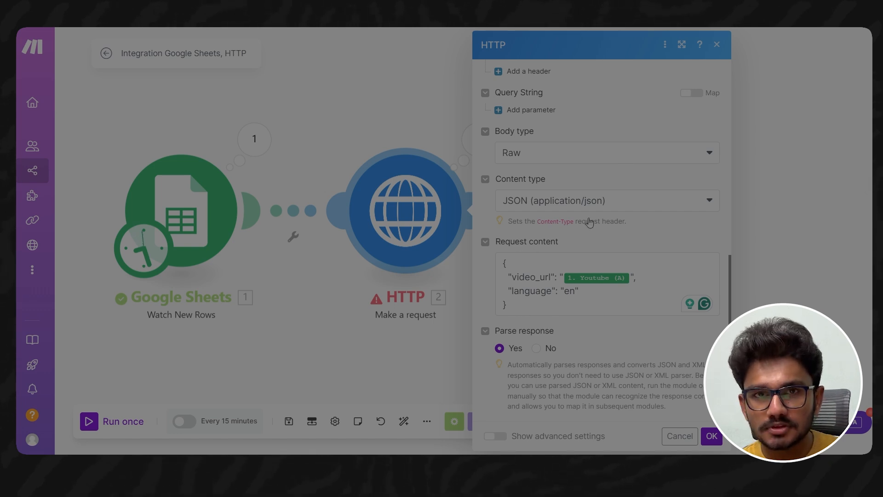
- Examine the raw JSON request content in the HTTP module, with its video_url and language fields
left_click(520, 308)
key("ctrl+a")
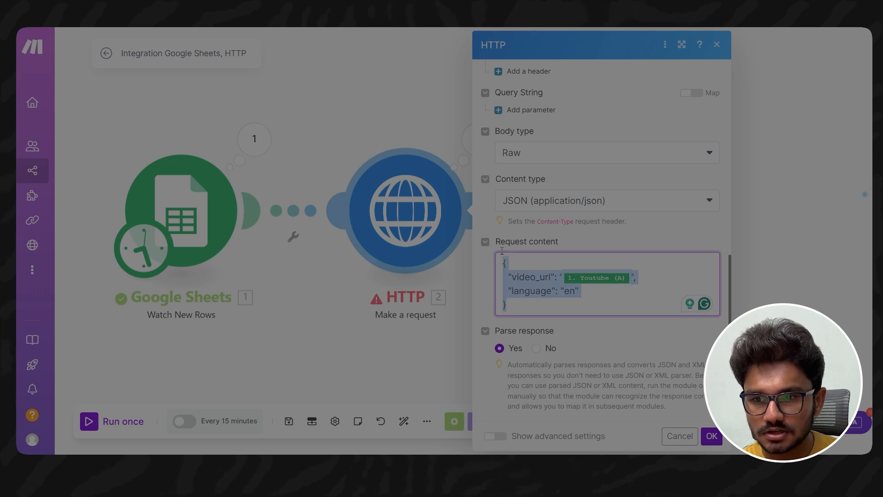
left_click(531, 276)
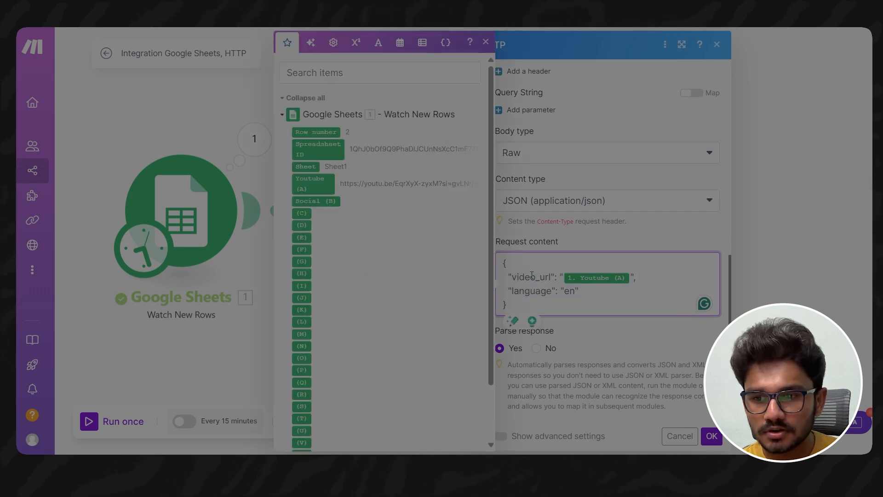
left_click(609, 294)
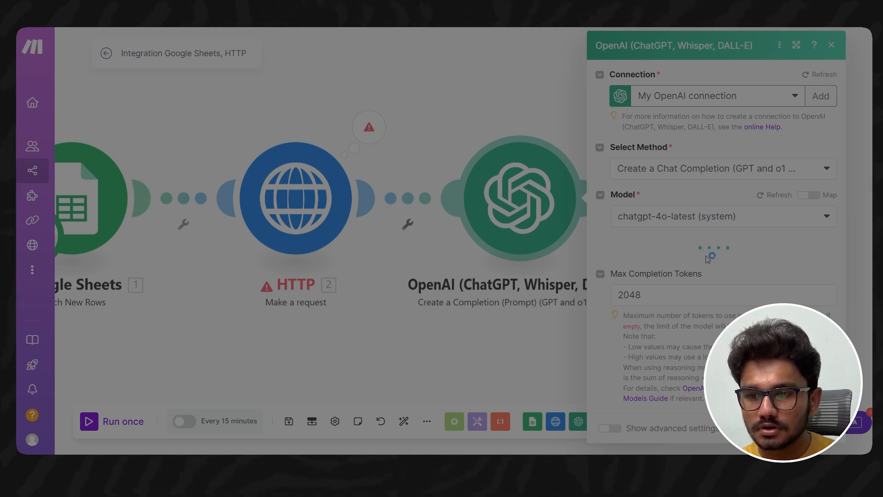
- Change the OpenAI module's system message to "create a social media post for" the HTTP Data value and save the module
scroll(699, 286, "down", 3)
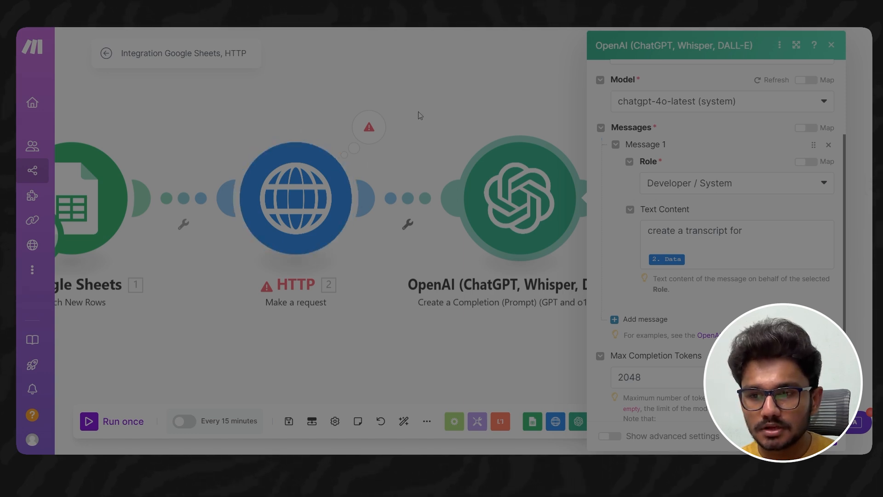
left_click_drag(749, 229, 614, 229)
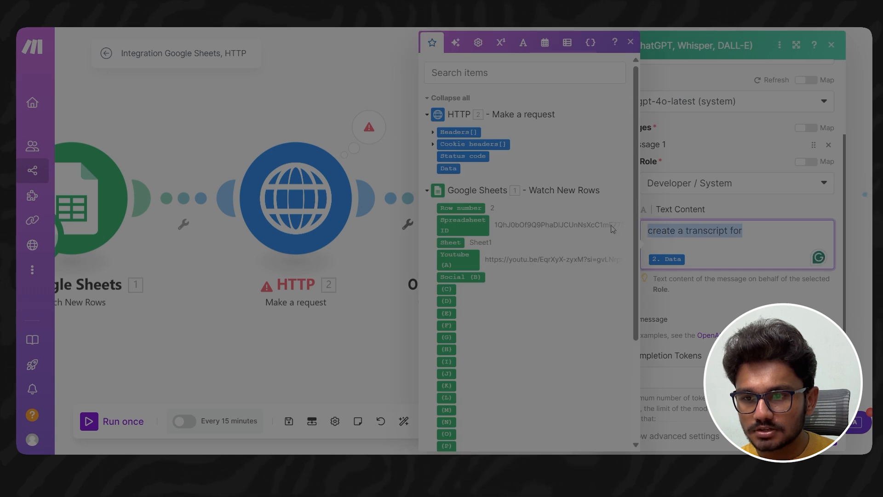
left_click(773, 229)
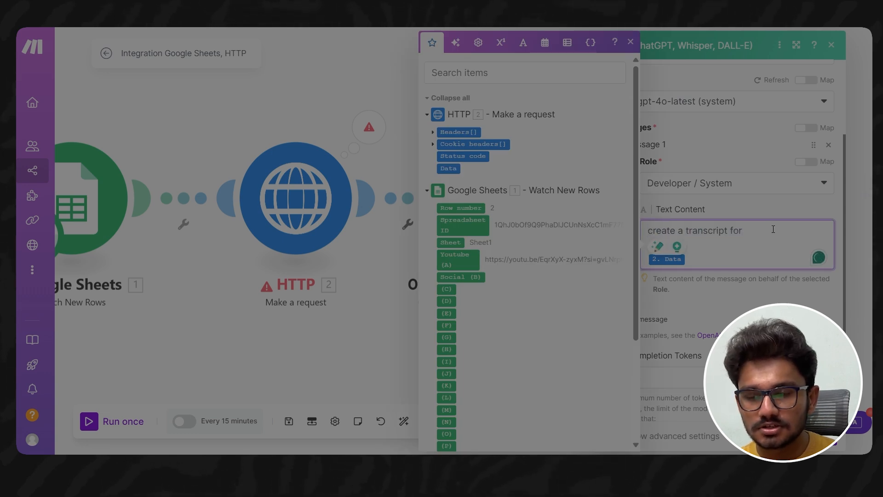
double_click(702, 230)
type("sco")
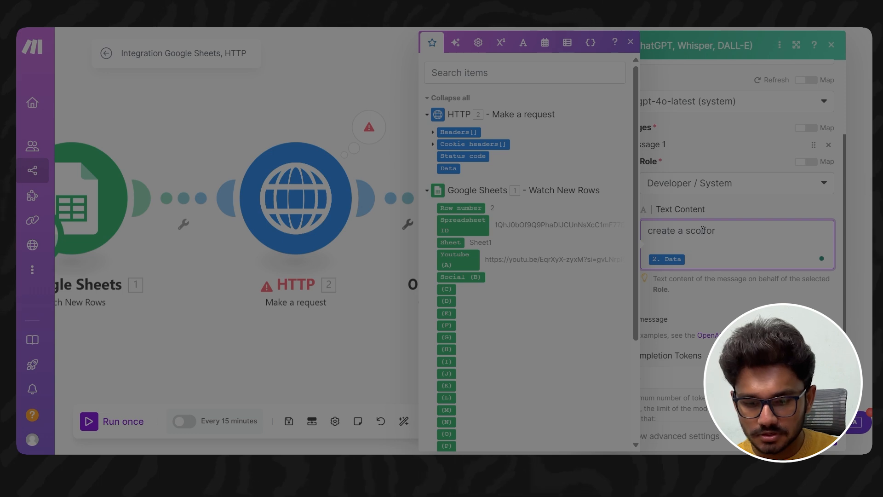
key("BackSpace")
key("BackSpace")
key("BackSpace")
type("socia")
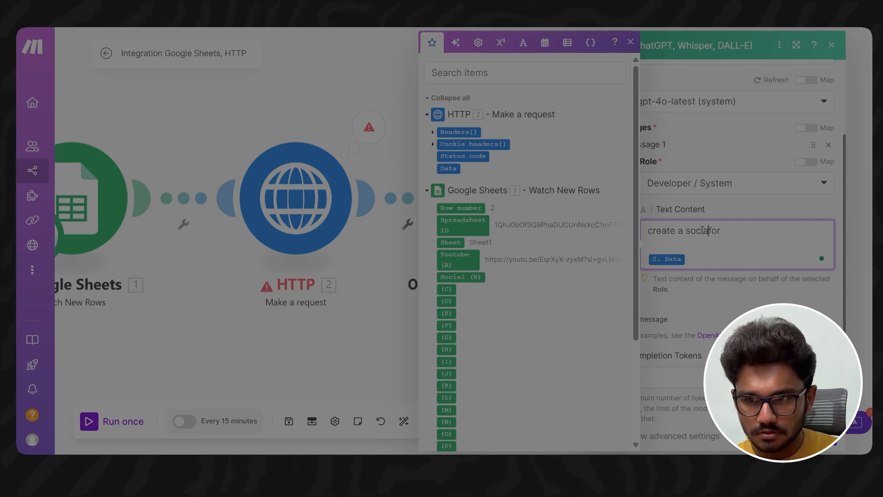
type("l media post")
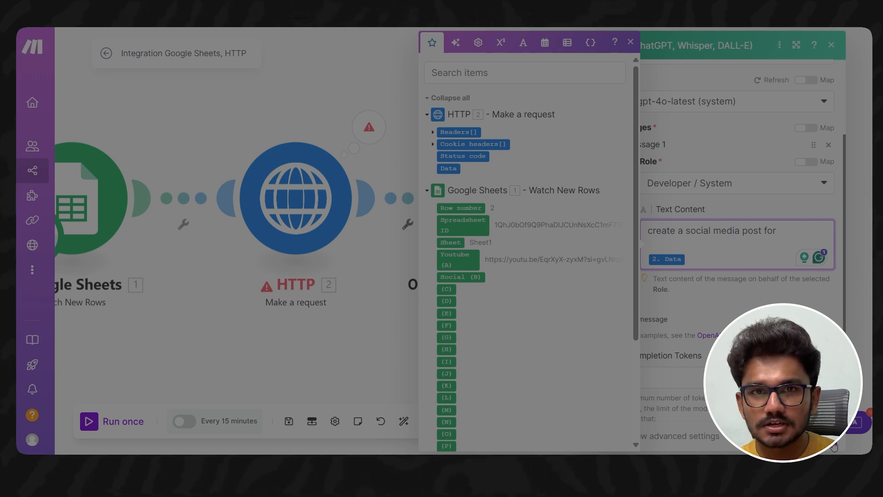
left_click(834, 446)
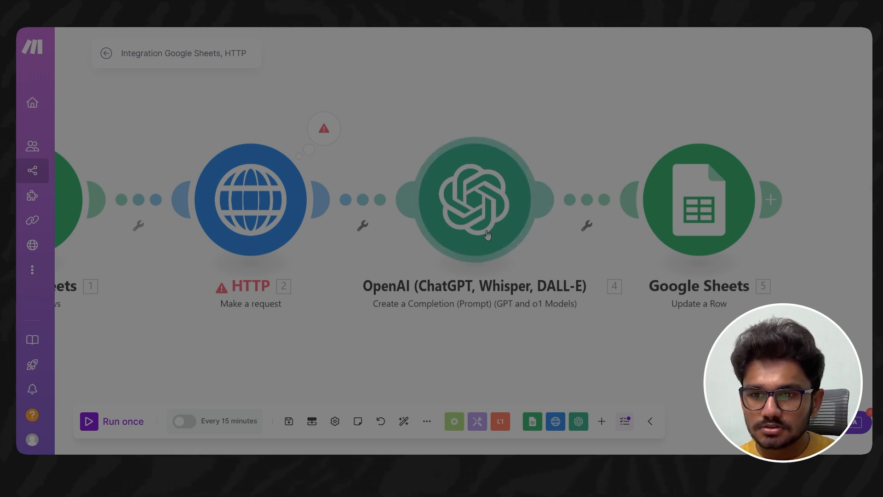
- Review the Update a Row module's row number and Social (B) mappings, compare them with the SMA sheet's columns, and save the module
left_click(698, 203)
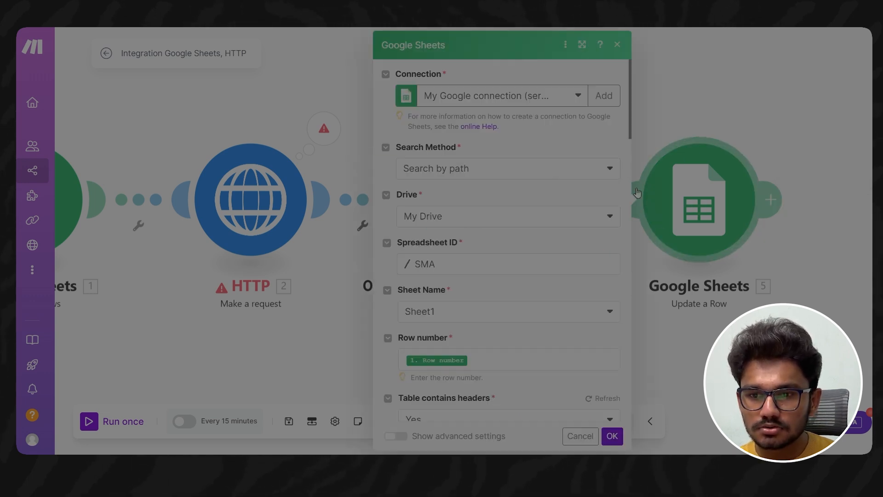
scroll(483, 290, "down", 3)
scroll(482, 292, "down", 1)
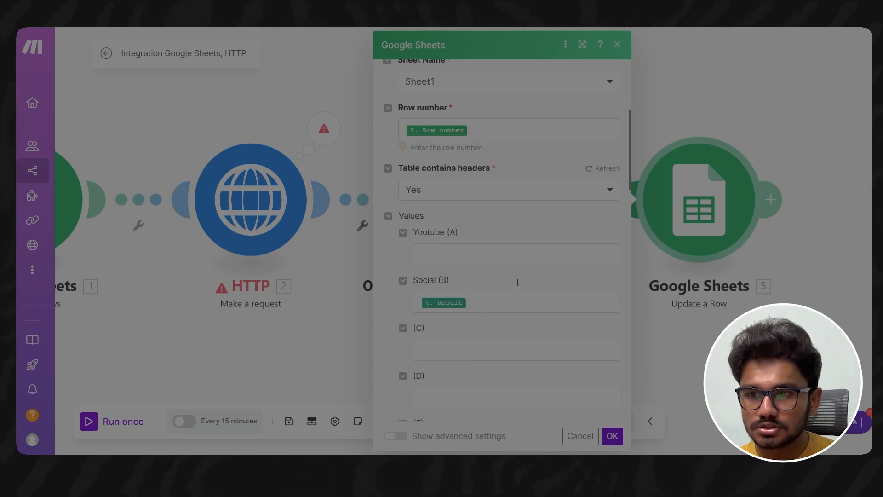
left_click(193, 10)
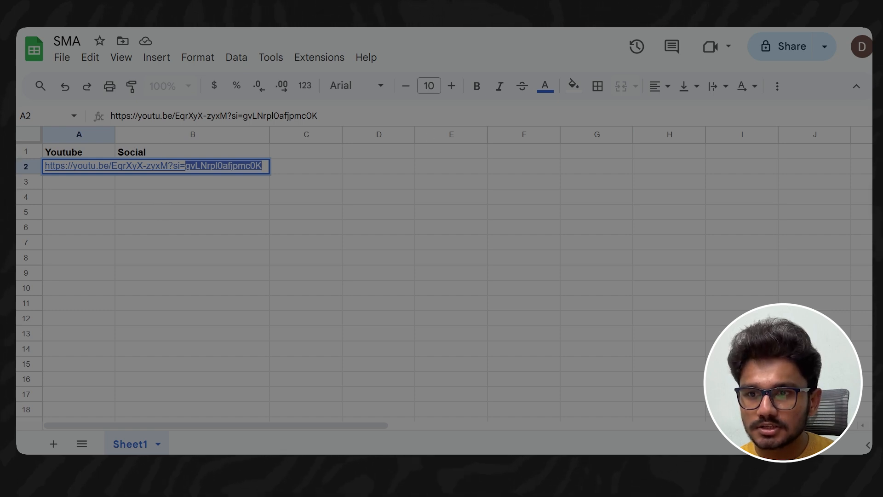
left_click(658, 9)
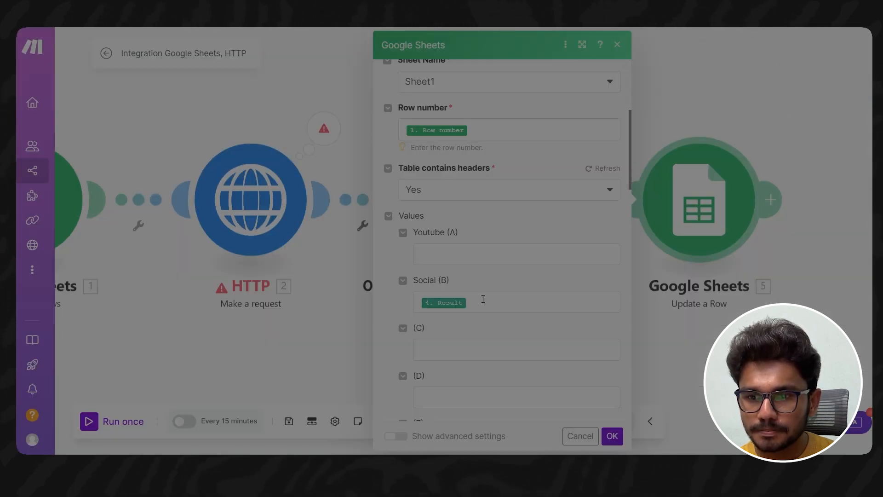
left_click(543, 302)
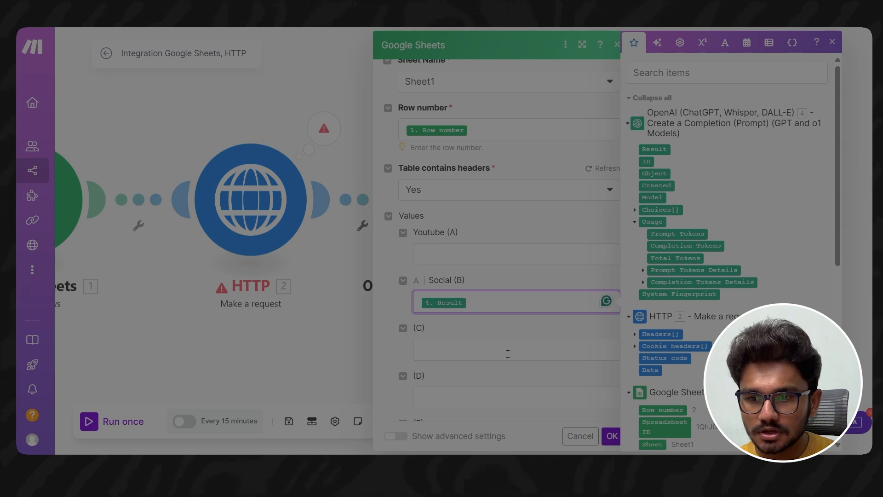
left_click(612, 436)
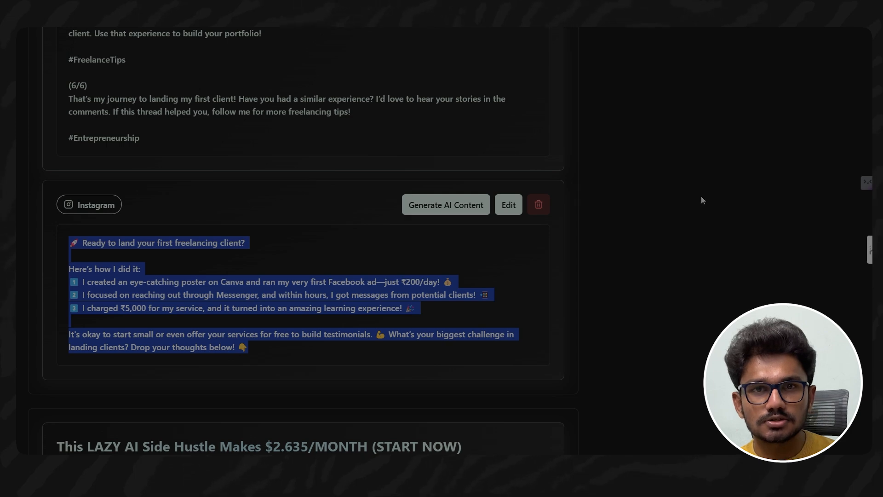
- In the social content web app, look through the Instagram and Twitter/X posts and generate new AI content for the freelancing LinkedIn post
left_click(695, 200)
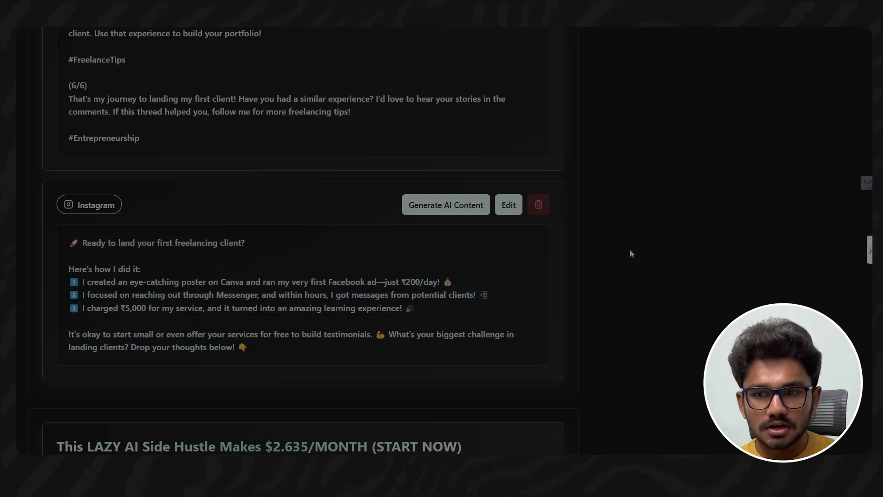
scroll(631, 276, "up", 15)
scroll(625, 276, "up", 20)
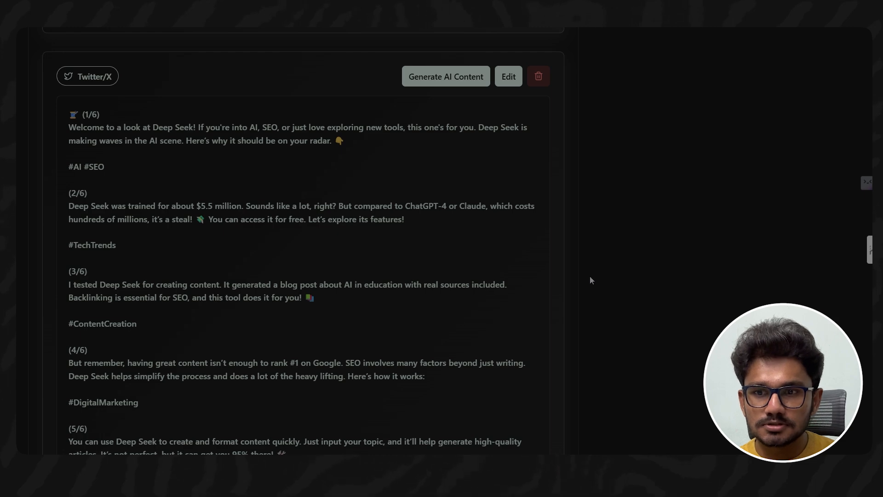
scroll(590, 278, "up", 10)
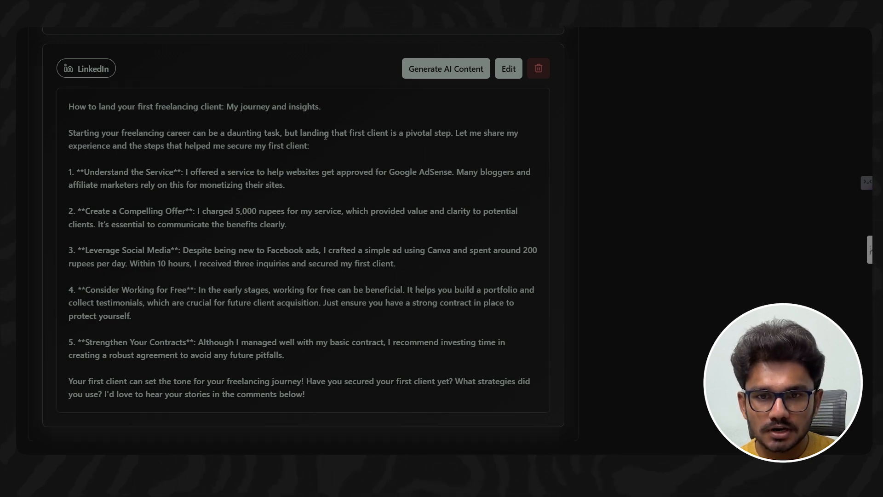
left_click(432, 68)
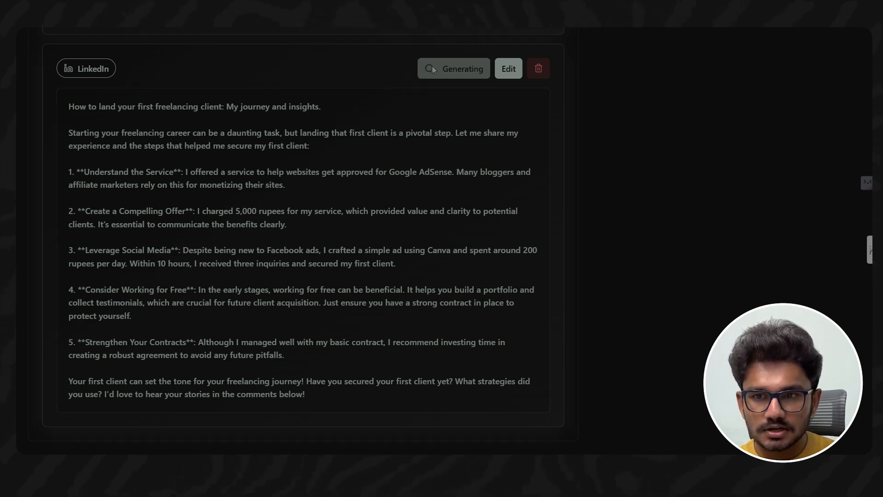